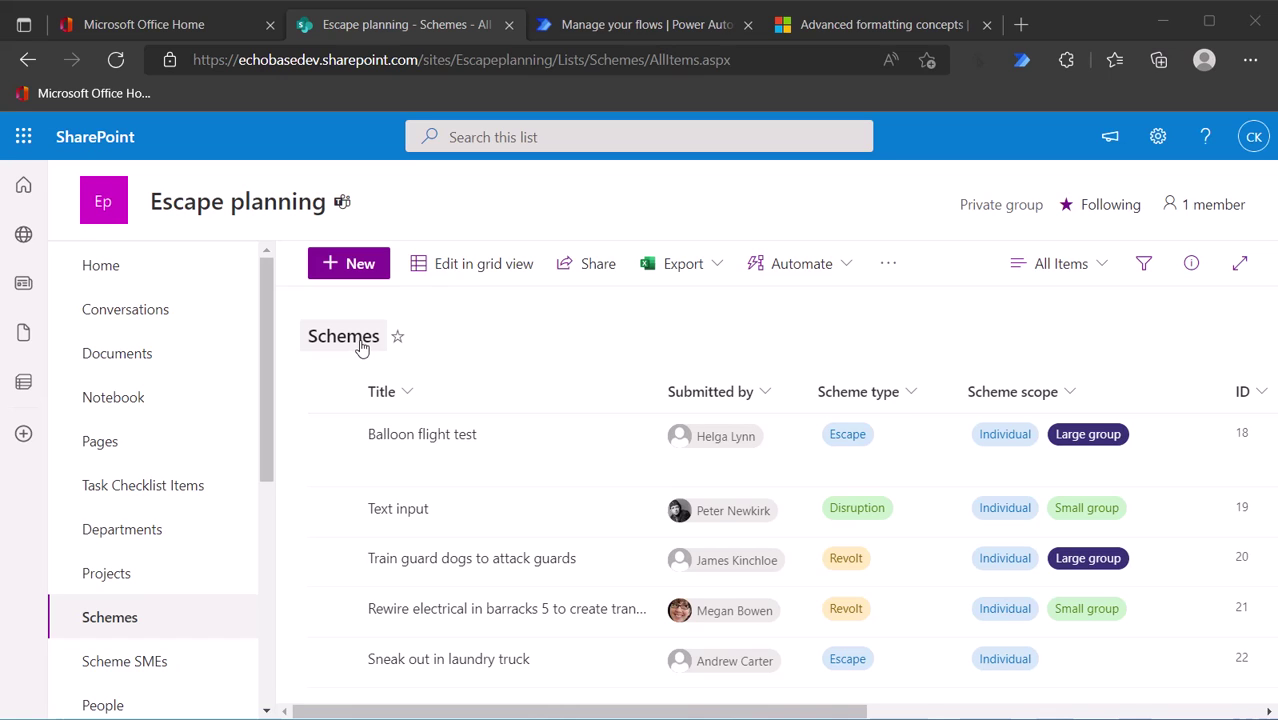
Run the Notify submitter of status flow on the Balloon flight test item.
{"action": "left_click", "coordinate": [332, 434]}
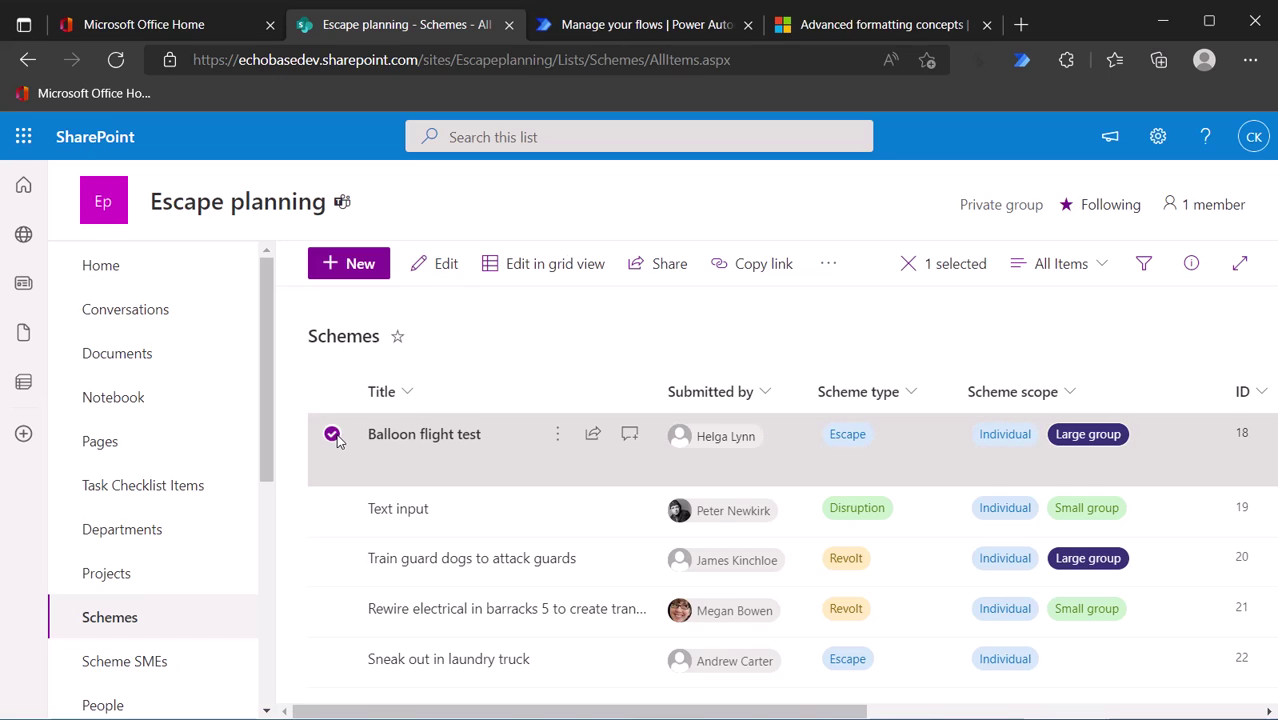
{"action": "left_click", "coordinate": [827, 266]}
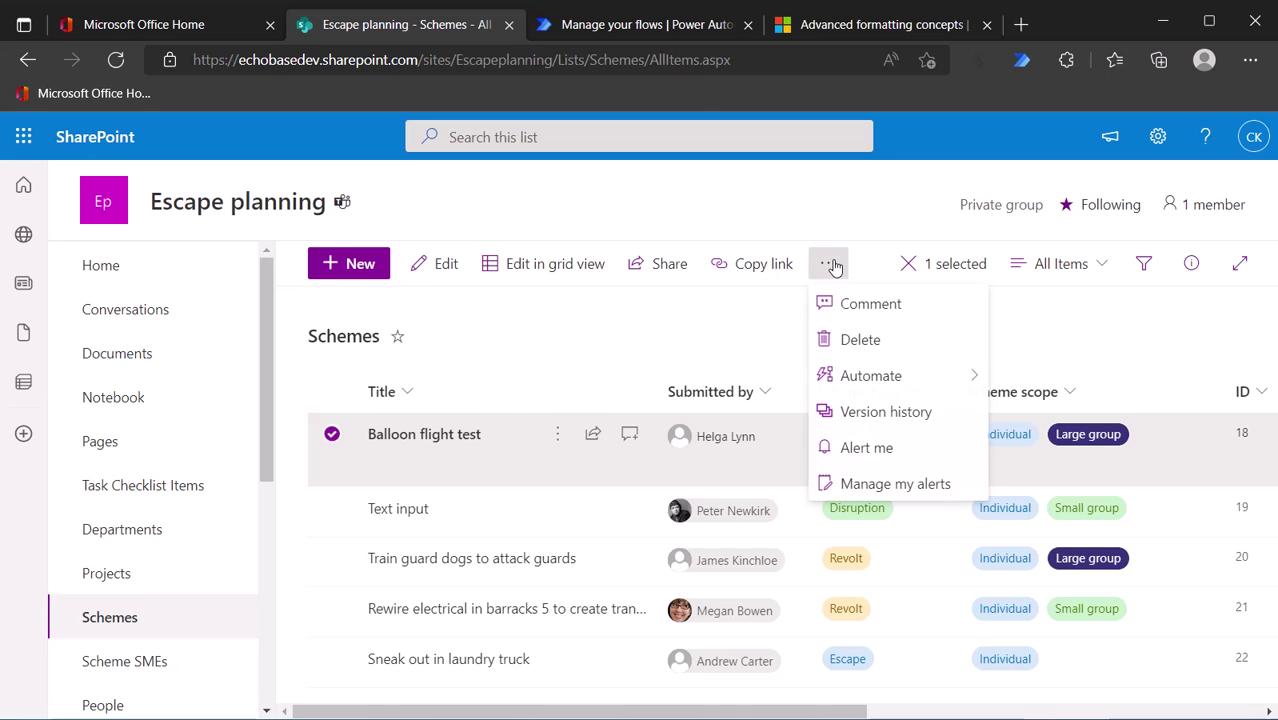
{"action": "mouse_move", "coordinate": [838, 386]}
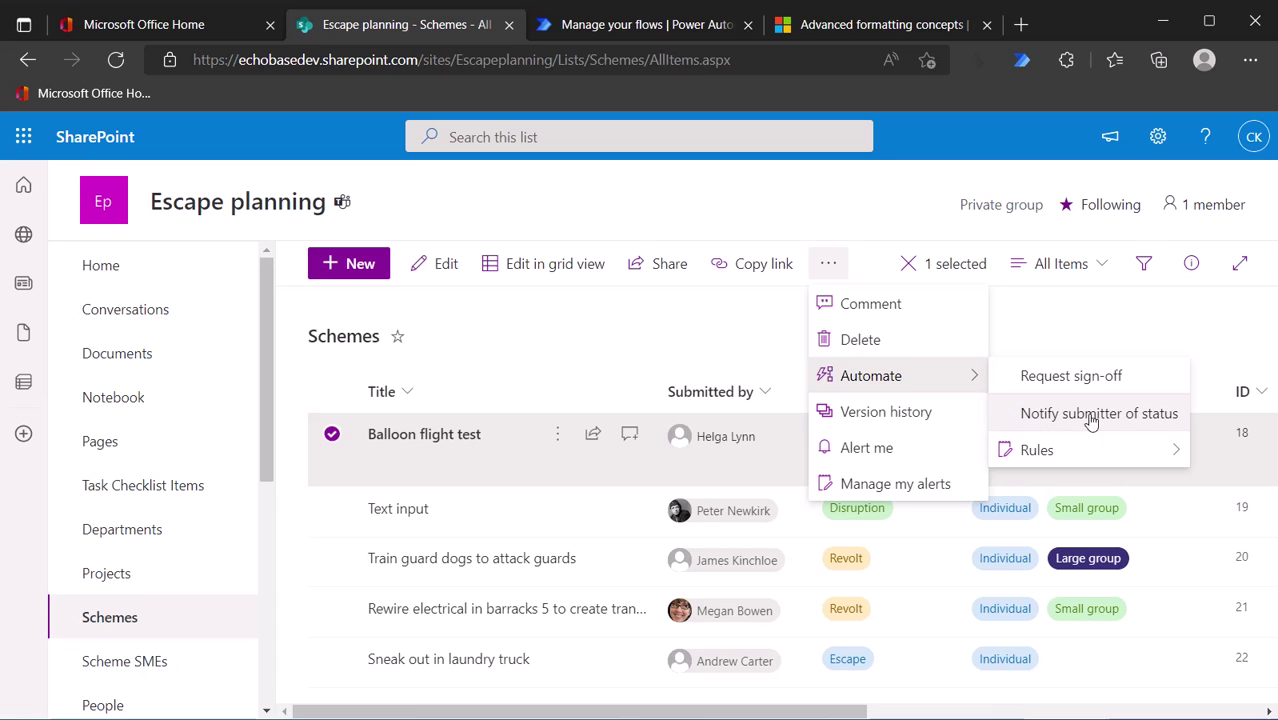
{"action": "left_click", "coordinate": [1116, 423]}
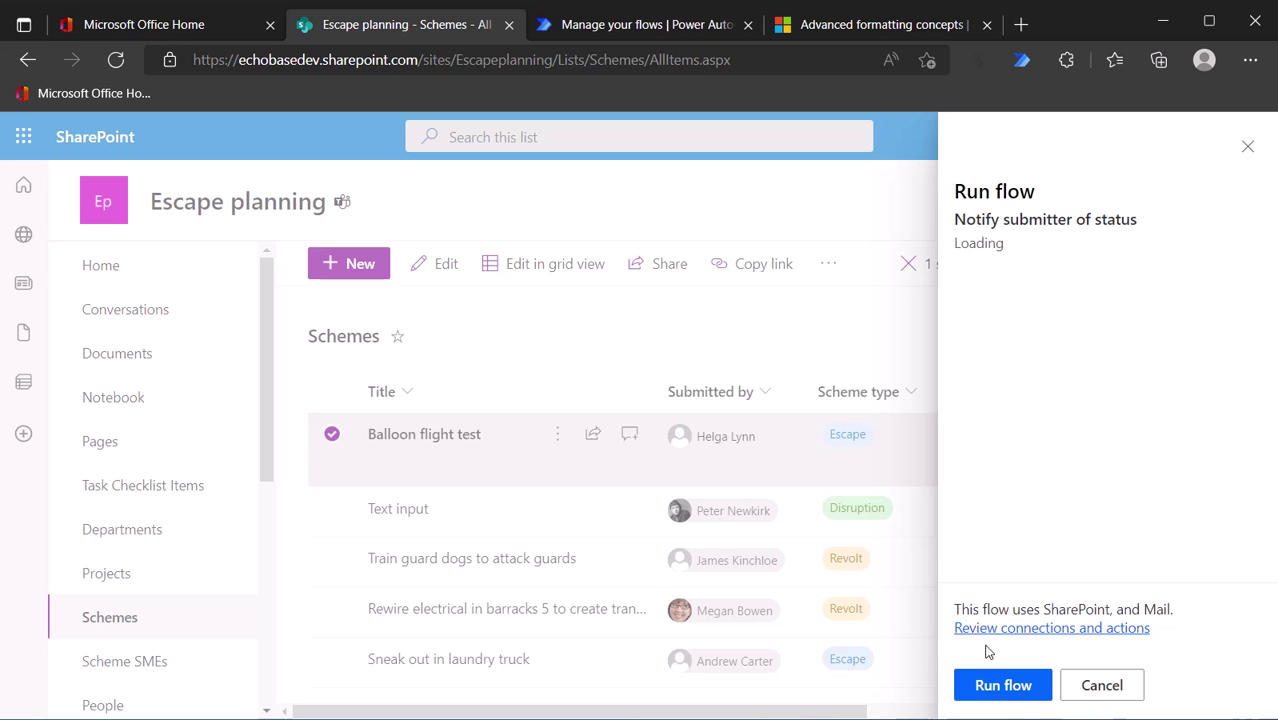
{"action": "left_click", "coordinate": [996, 685]}
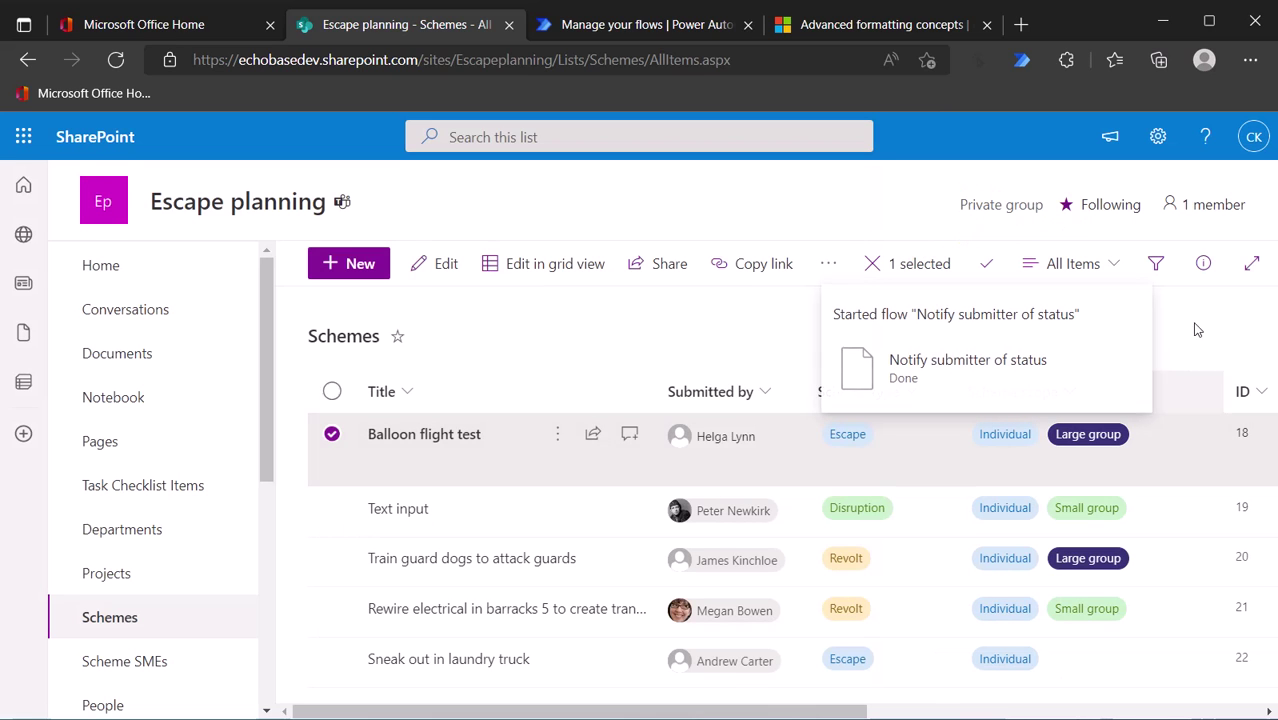
Clear the selection, check the flow's progress details, then close them.
{"action": "left_click", "coordinate": [872, 263]}
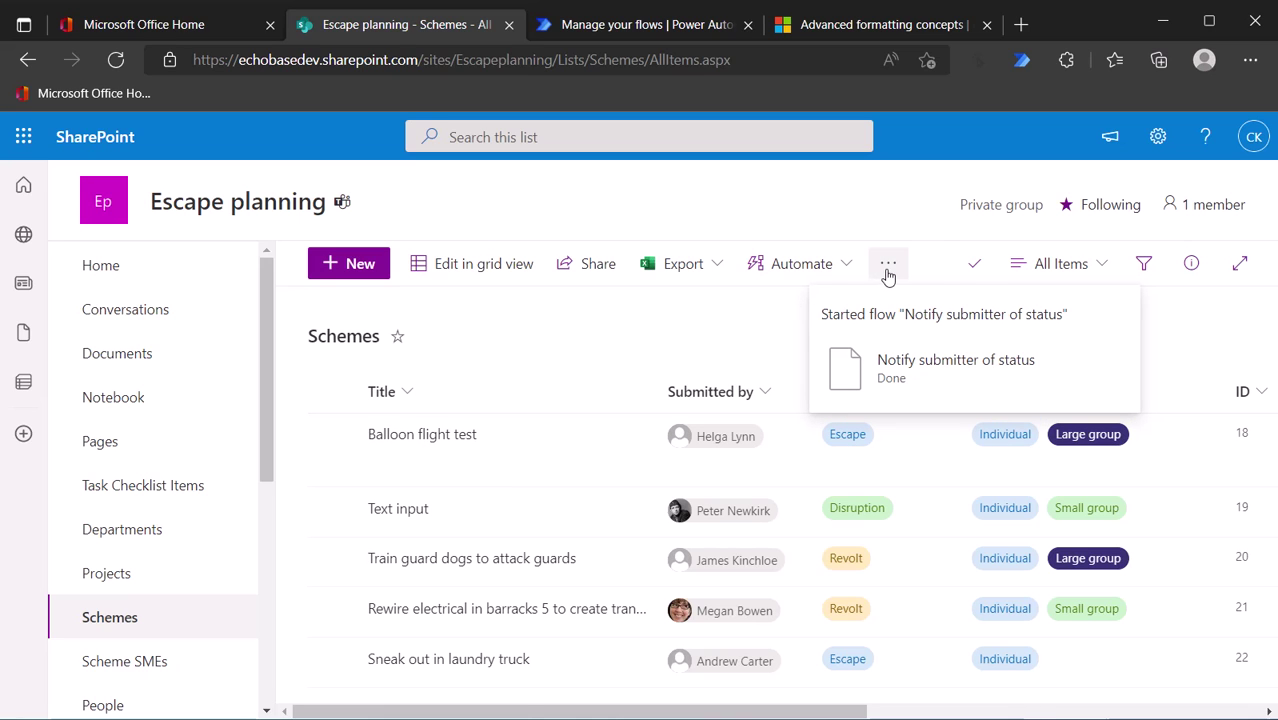
{"action": "left_click", "coordinate": [834, 296]}
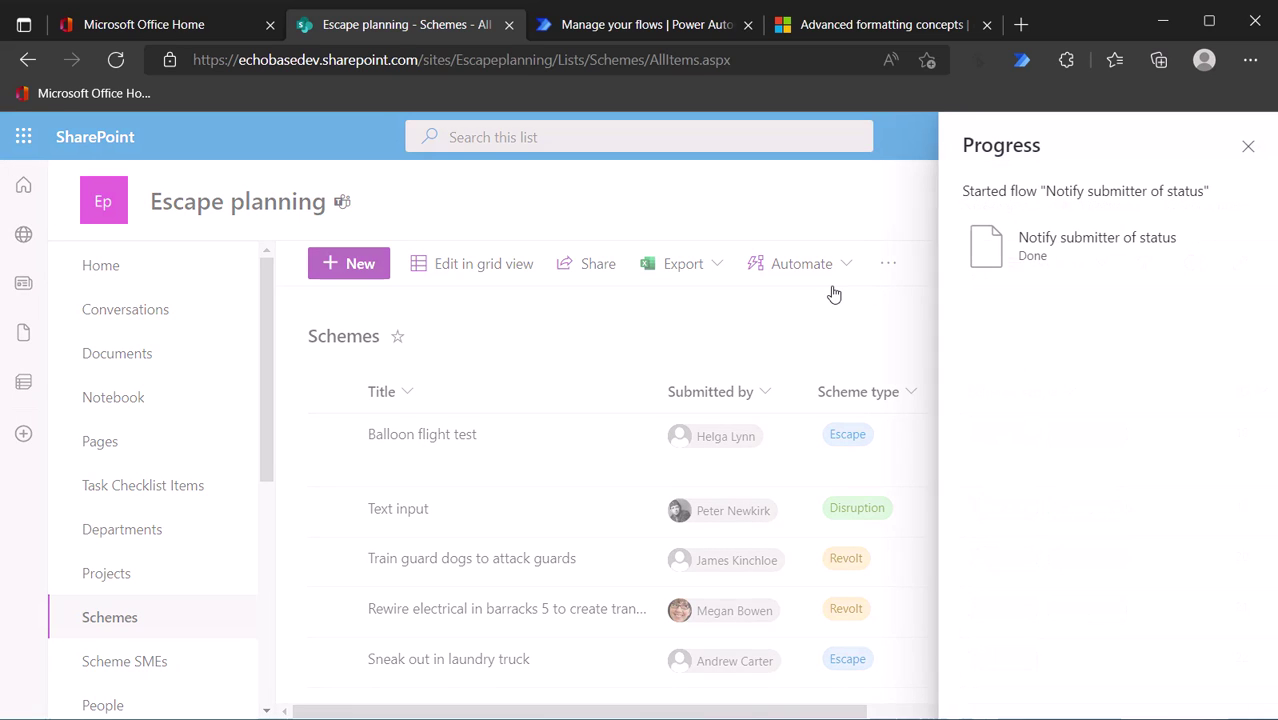
{"action": "left_click", "coordinate": [1248, 146]}
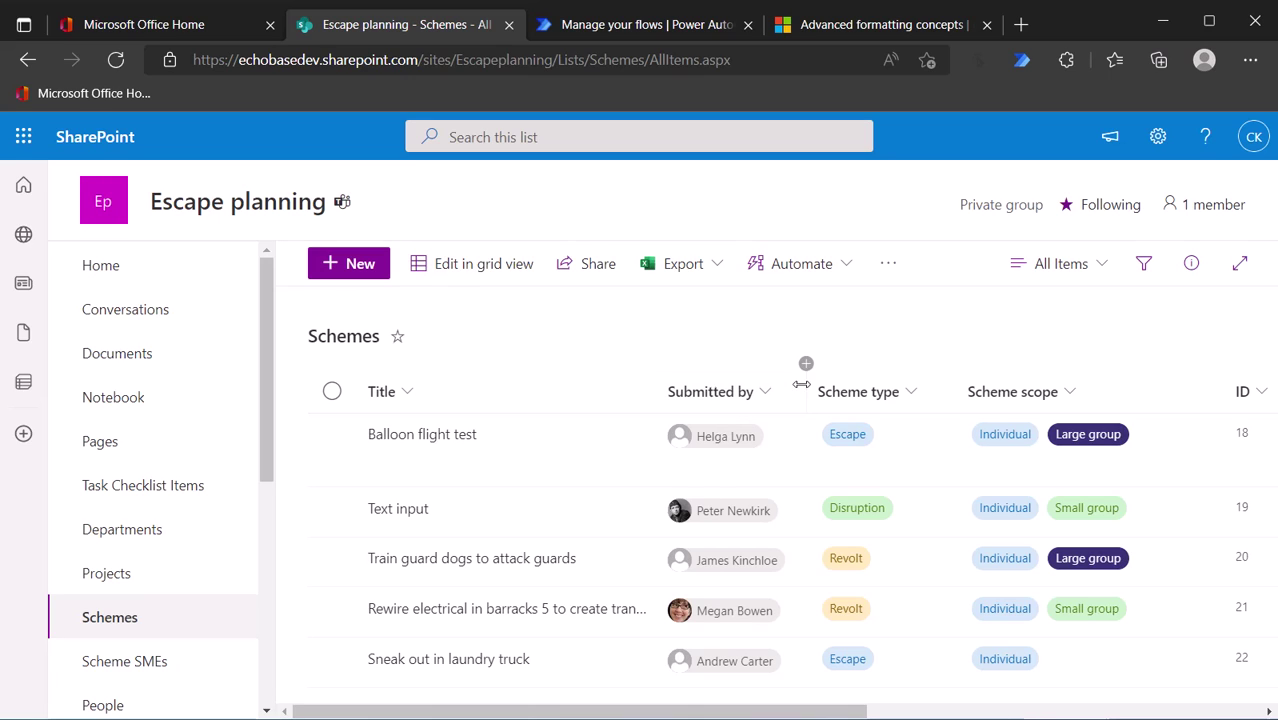
Create a calculated column 'NotifySubmitter' with the formula ="" returning single line of text.
{"action": "mouse_move", "coordinate": [808, 366]}
{"action": "left_click", "coordinate": [807, 366]}
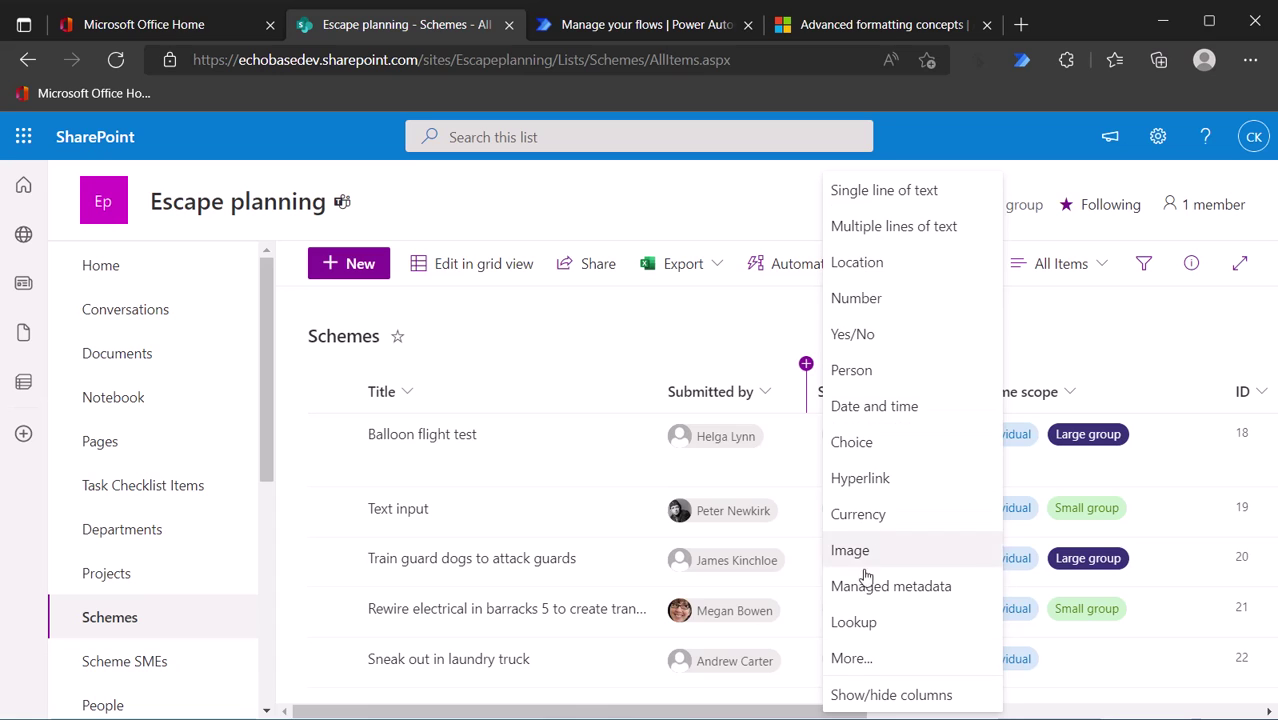
{"action": "left_click", "coordinate": [851, 659]}
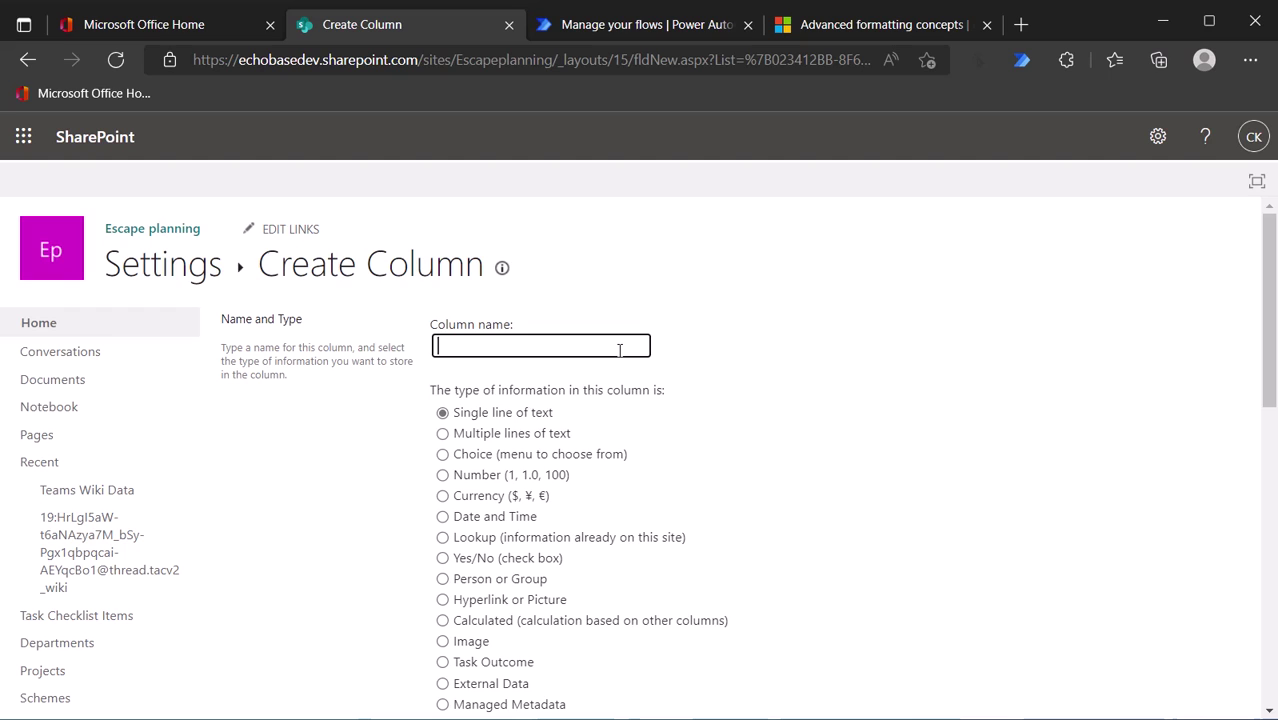
{"action": "type", "text": "Notify"}
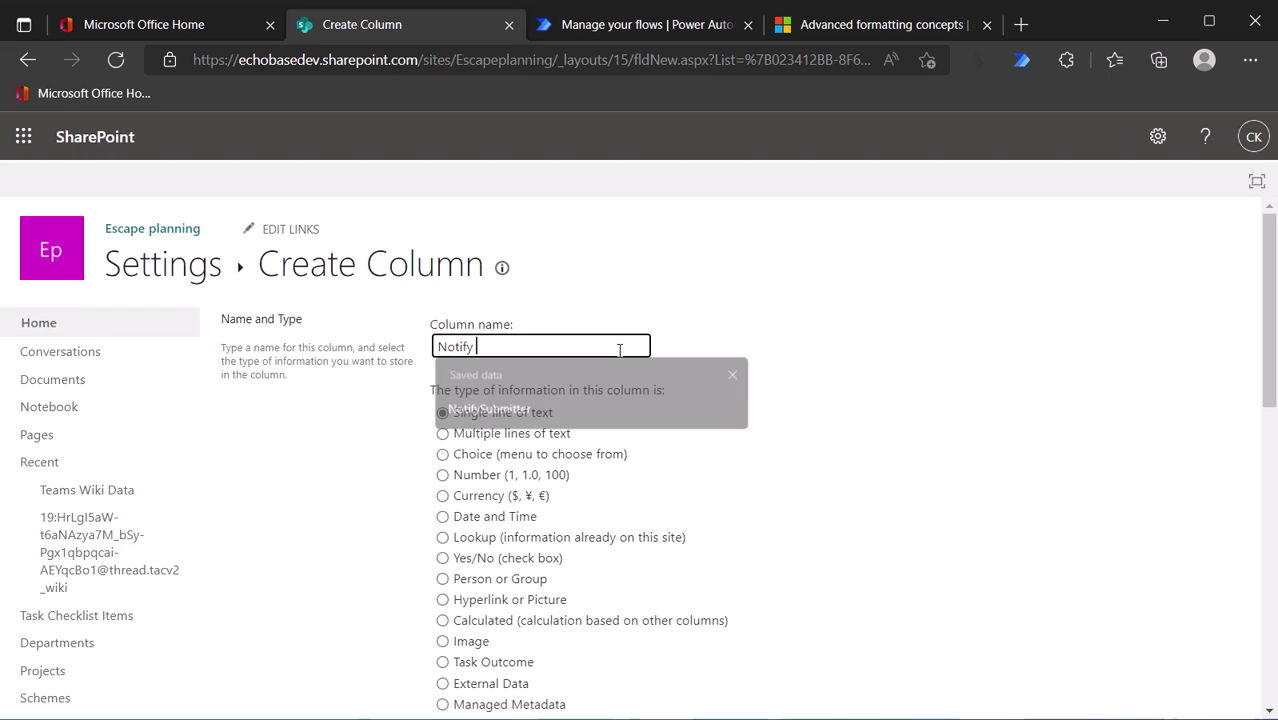
{"action": "type", "text": "Submitter"}
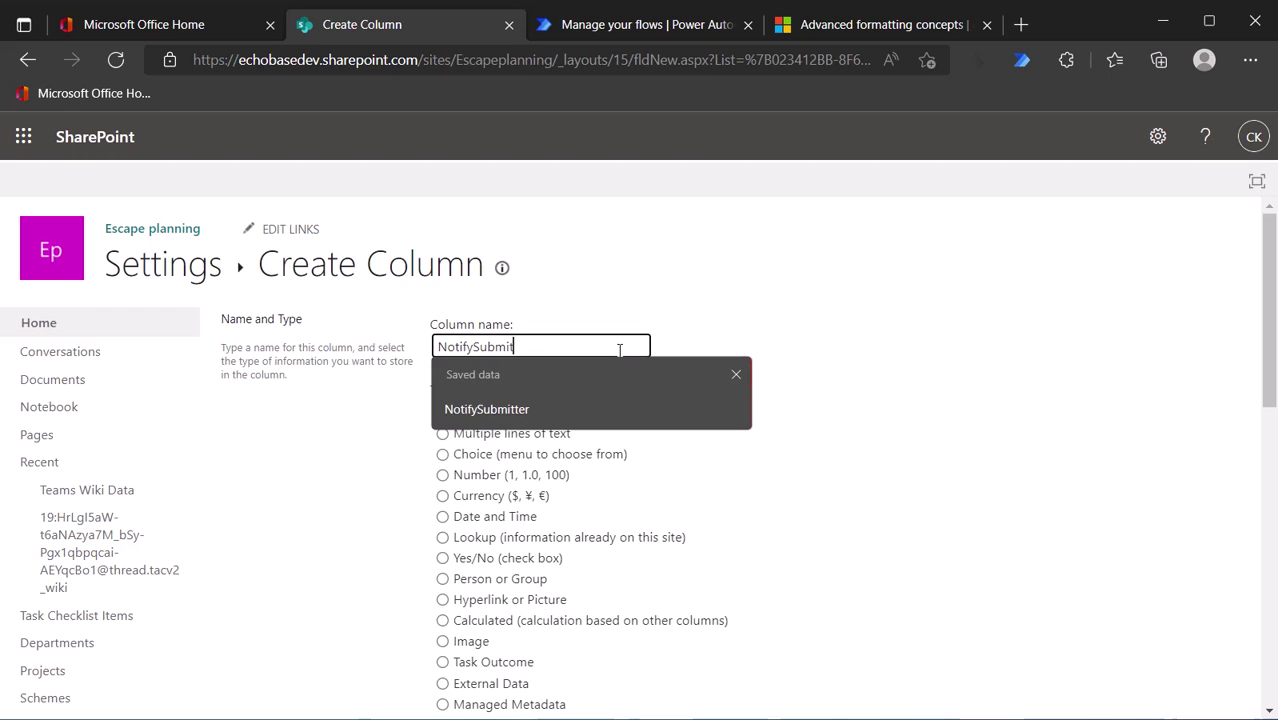
{"action": "left_click", "coordinate": [443, 621]}
{"action": "left_click", "coordinate": [443, 621]}
{"action": "scroll", "coordinate": [482, 548], "scroll_direction": "down", "scroll_amount": 3}
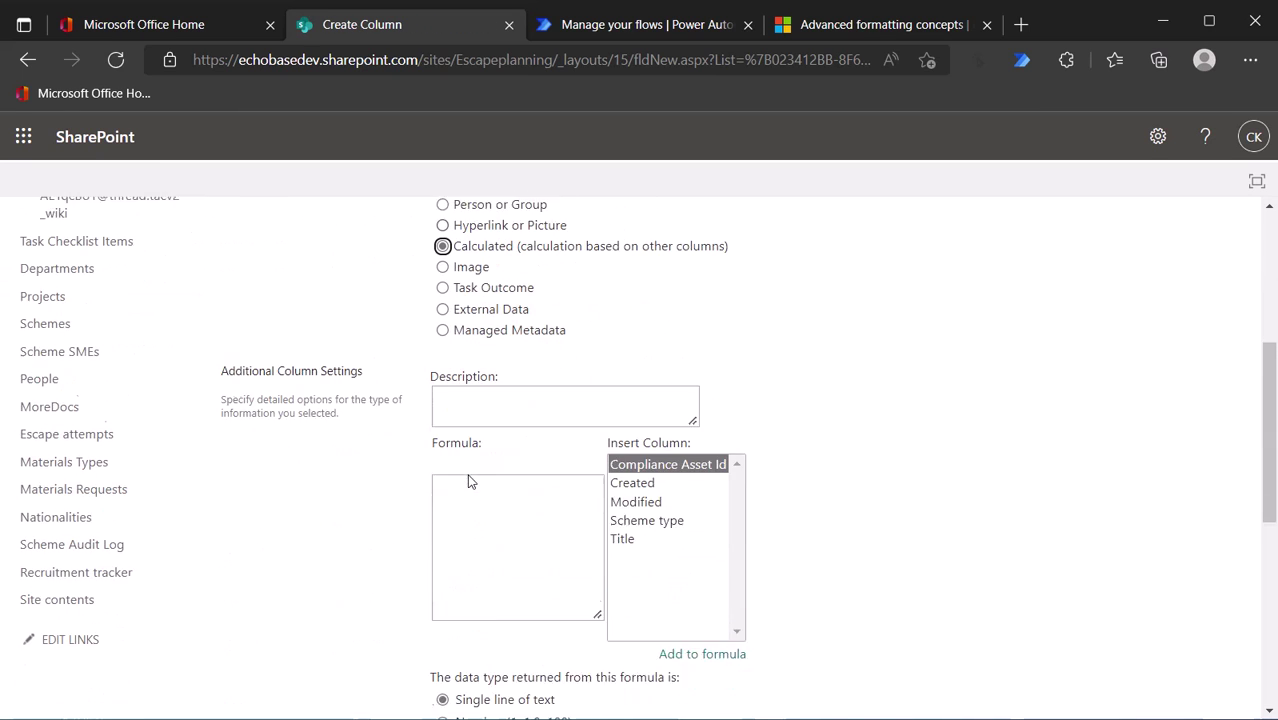
{"action": "left_click", "coordinate": [458, 480]}
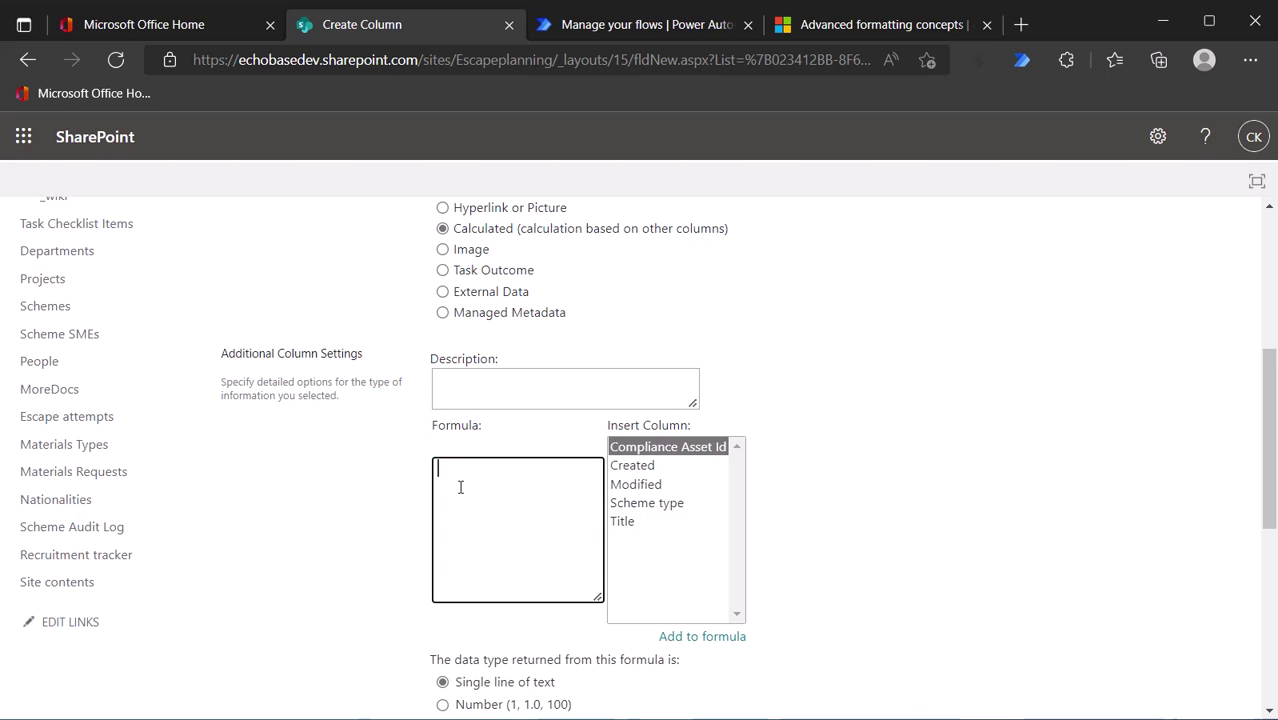
{"action": "type", "text": "=\"\""}
{"action": "scroll", "coordinate": [1000, 518], "scroll_direction": "down", "scroll_amount": 5}
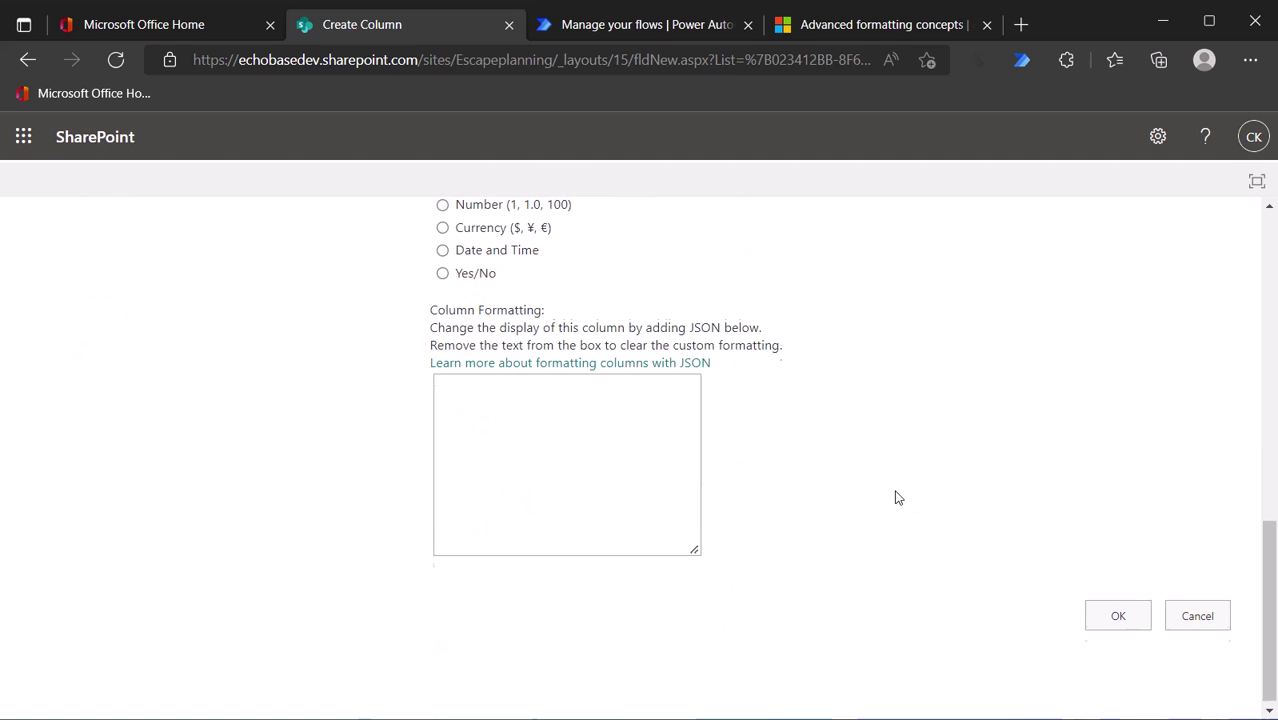
{"action": "left_click", "coordinate": [1107, 614]}
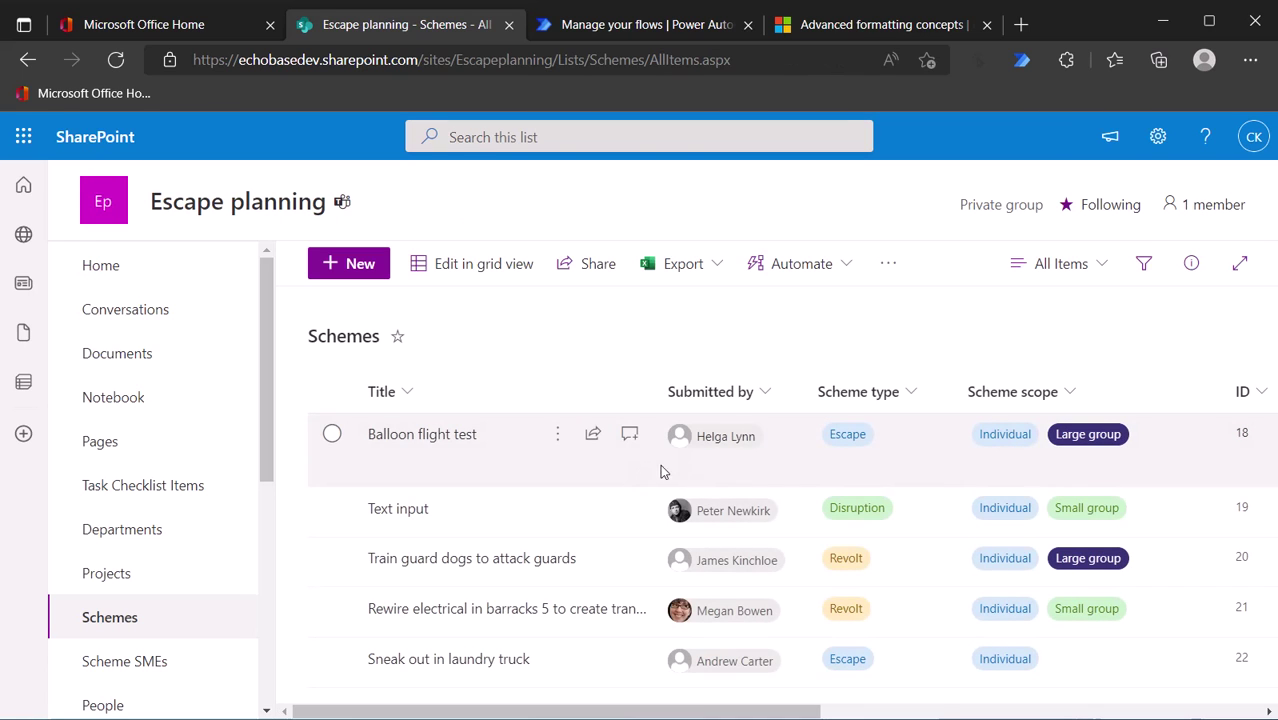
Drag NotifySubmitter in front of Scheme type and rename it 'Notify submitter'.
{"action": "left_click_drag", "start_coordinate": [707, 713], "coordinate": [1148, 716]}
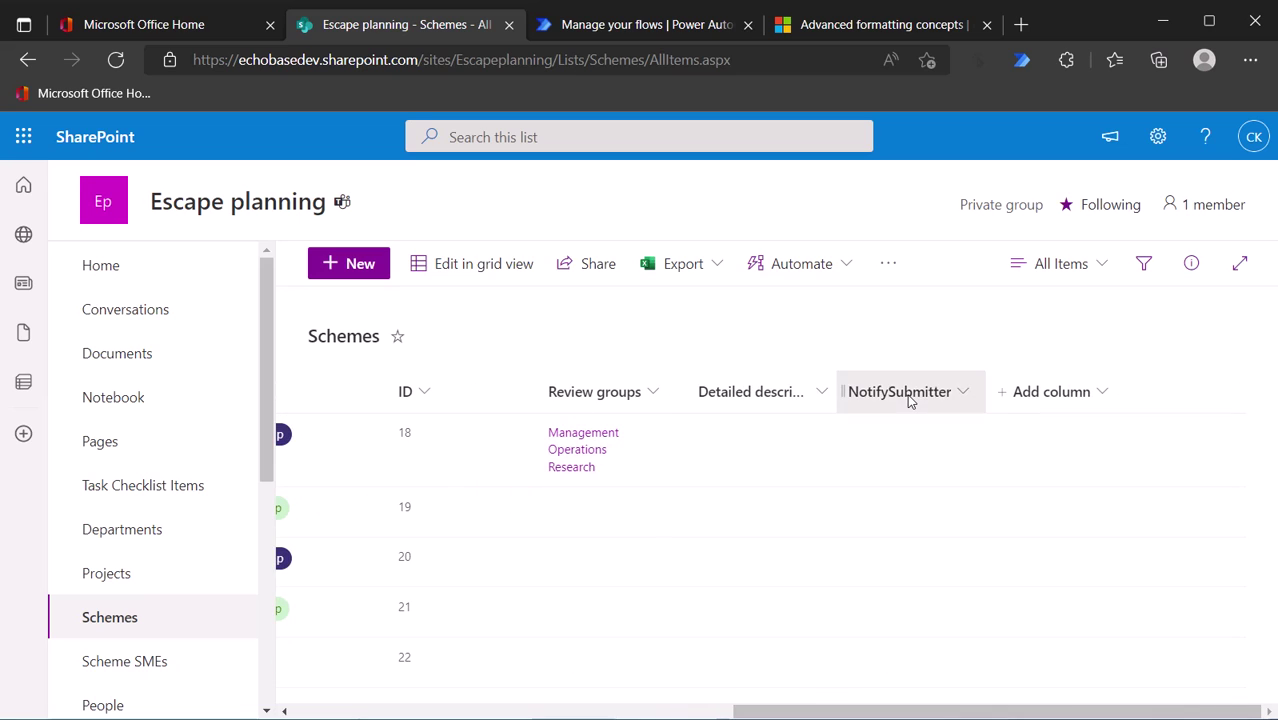
{"action": "left_click_drag", "start_coordinate": [910, 400], "coordinate": [332, 395]}
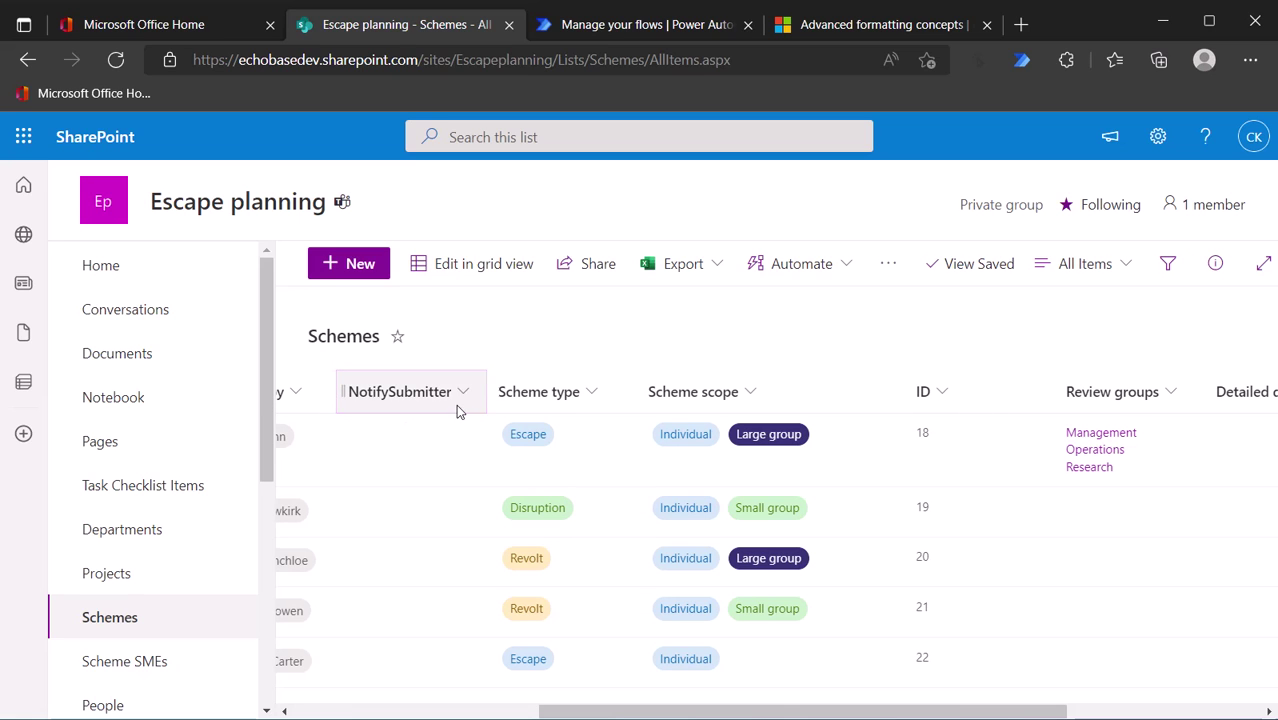
{"action": "left_click", "coordinate": [462, 396]}
{"action": "mouse_move", "coordinate": [415, 590]}
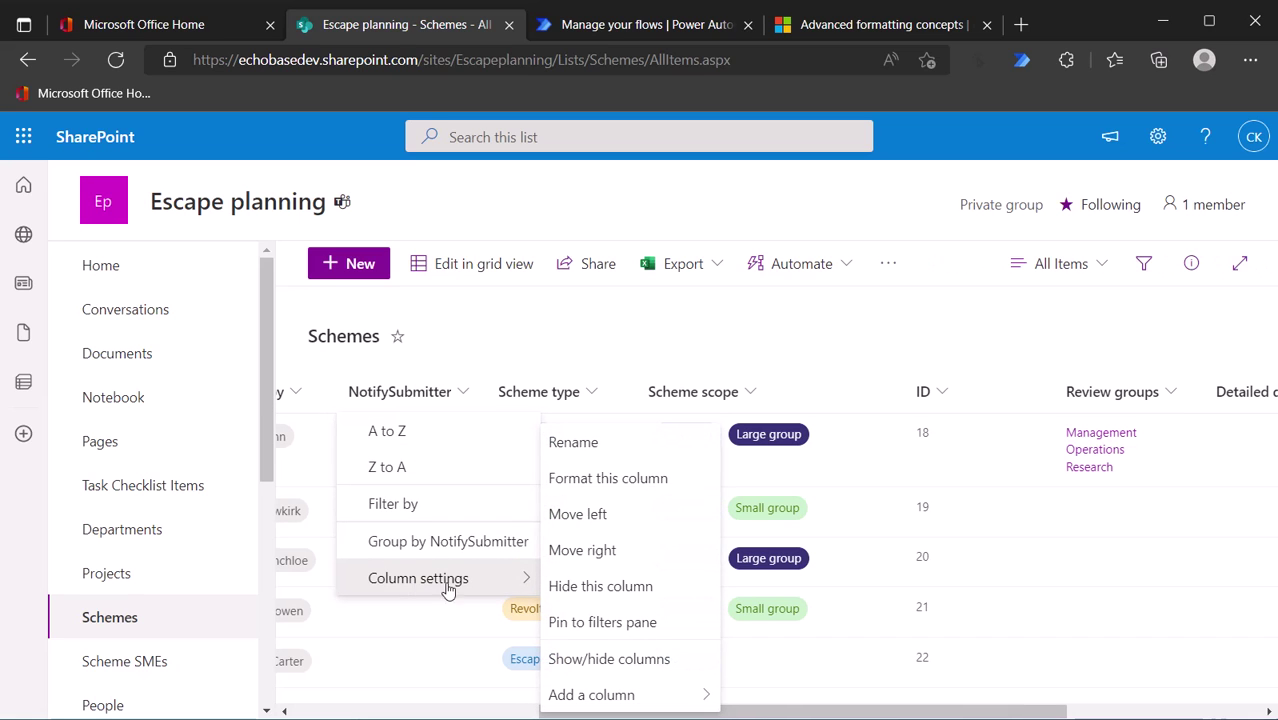
{"action": "left_click", "coordinate": [563, 440]}
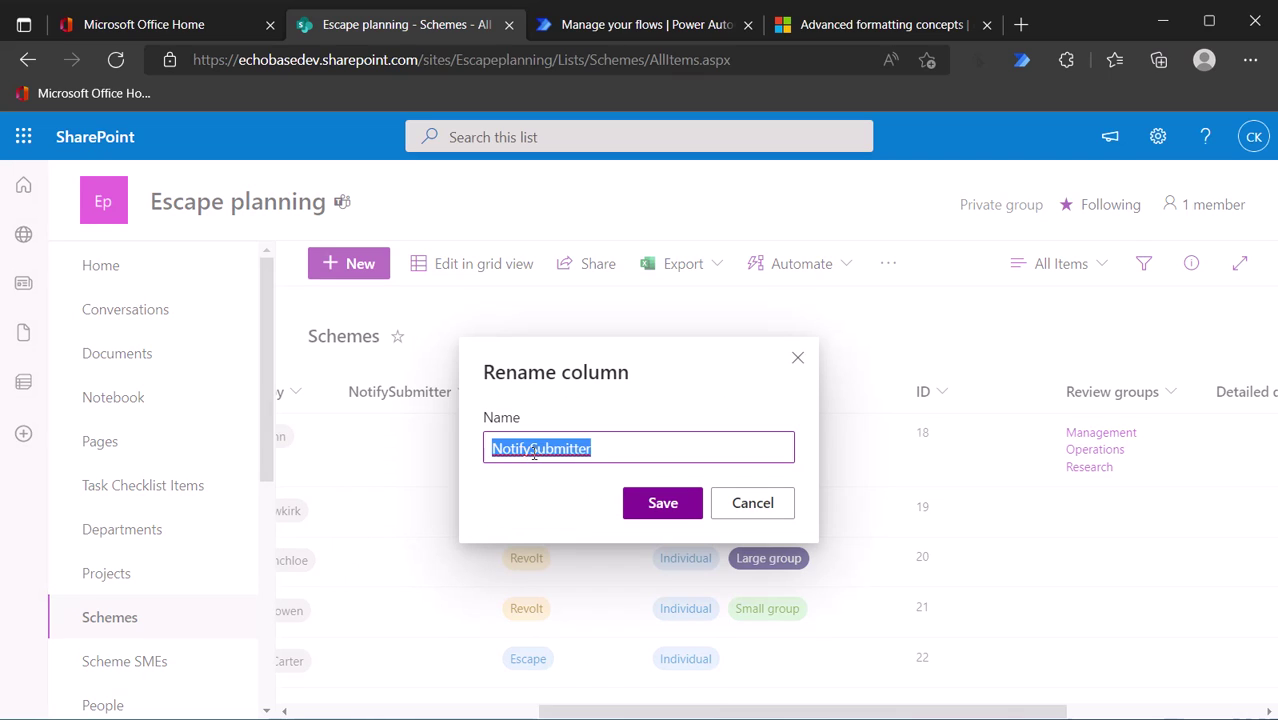
{"action": "left_click", "coordinate": [530, 452]}
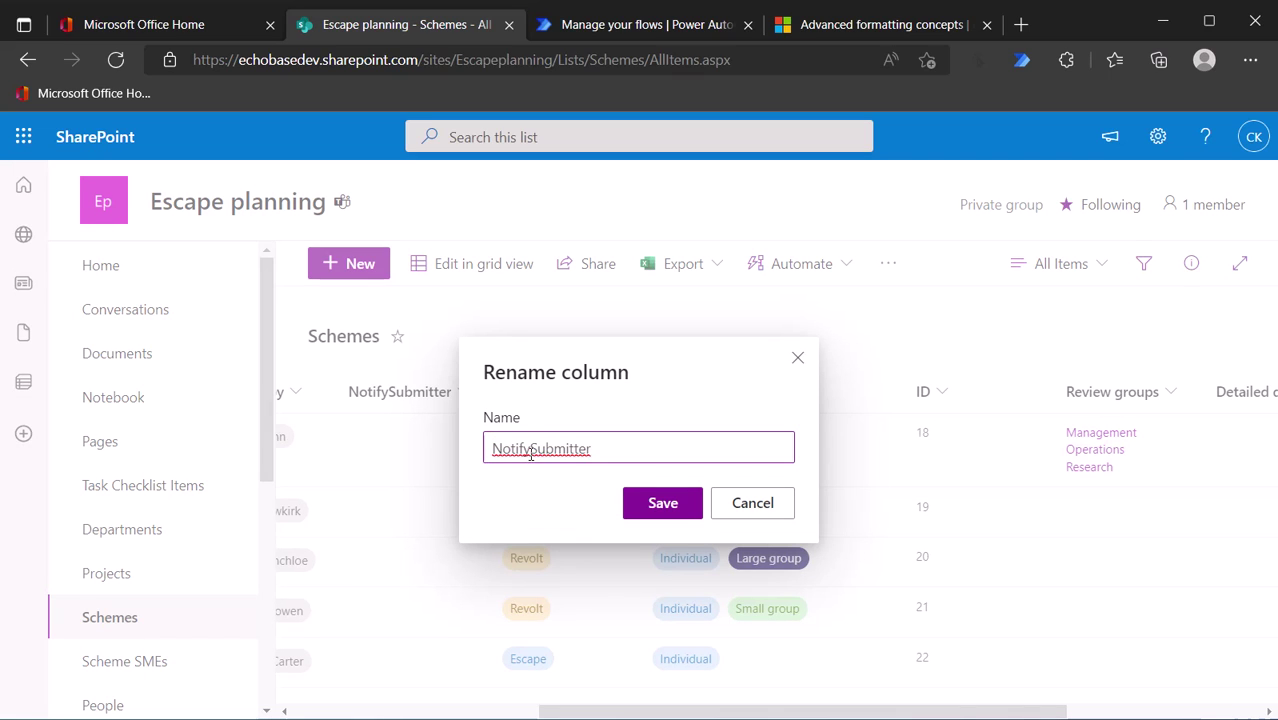
{"action": "key", "text": "Delete"}
{"action": "type", "text": "s"}
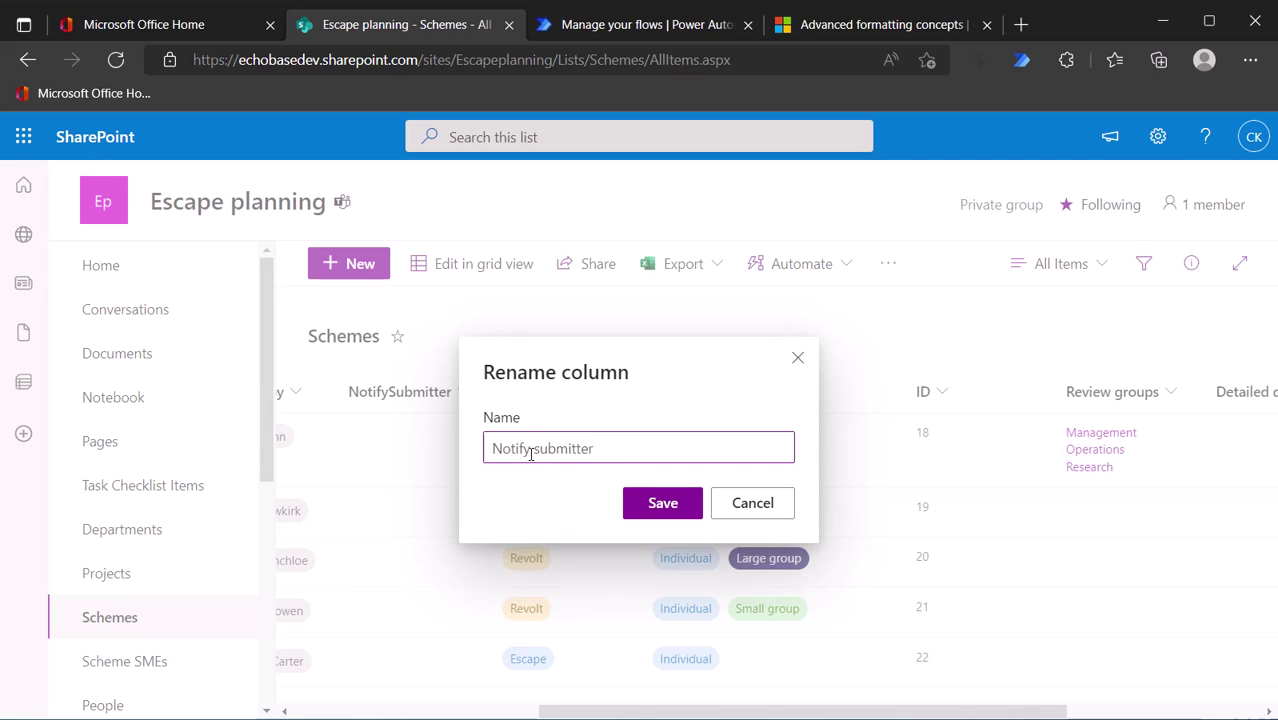
{"action": "left_click", "coordinate": [652, 507]}
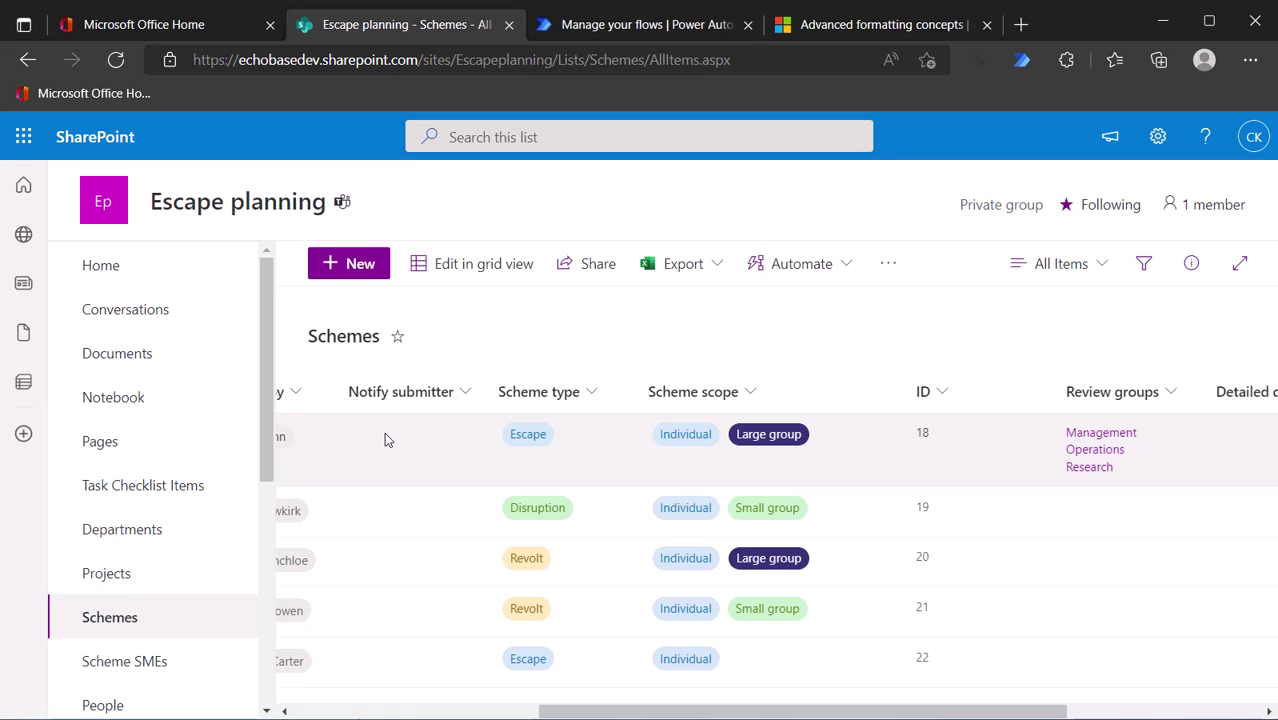
On Advanced formatting concepts, scroll to the executeFlow button JSON sample.
{"action": "left_click", "coordinate": [830, 32]}
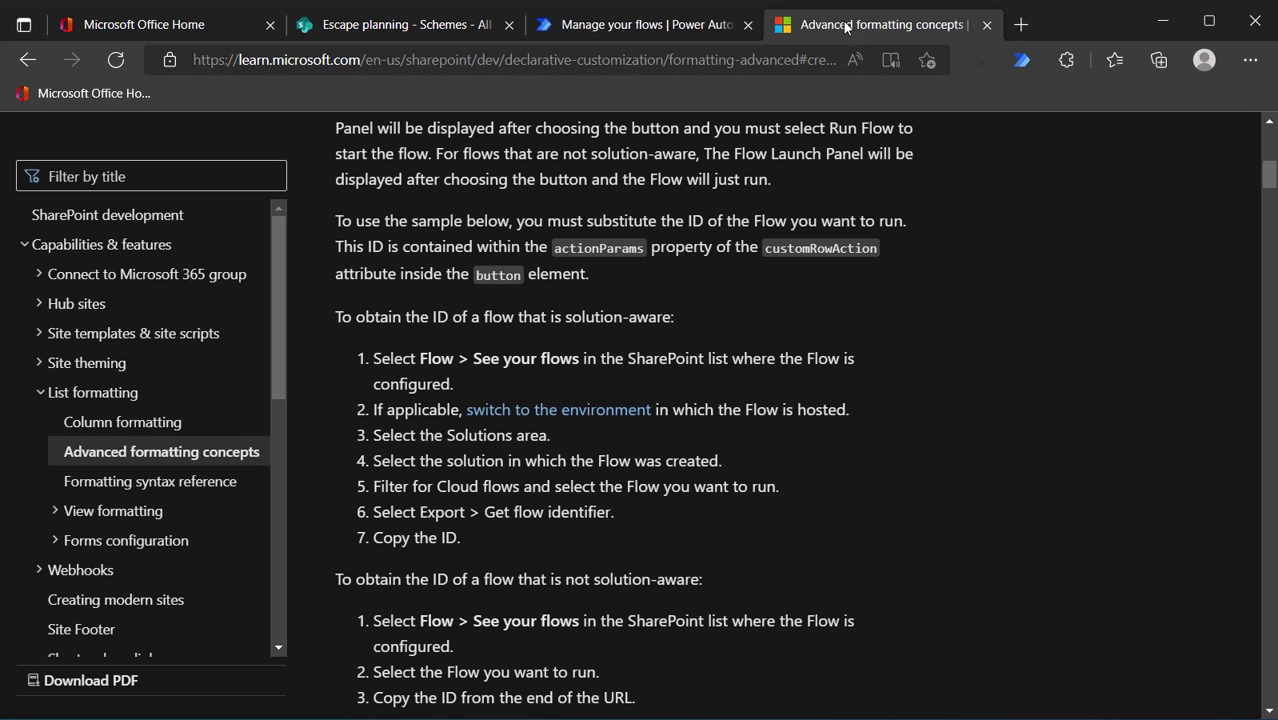
{"action": "scroll", "coordinate": [658, 226], "scroll_direction": "up", "scroll_amount": 3}
{"action": "scroll", "coordinate": [575, 238], "scroll_direction": "up", "scroll_amount": 1}
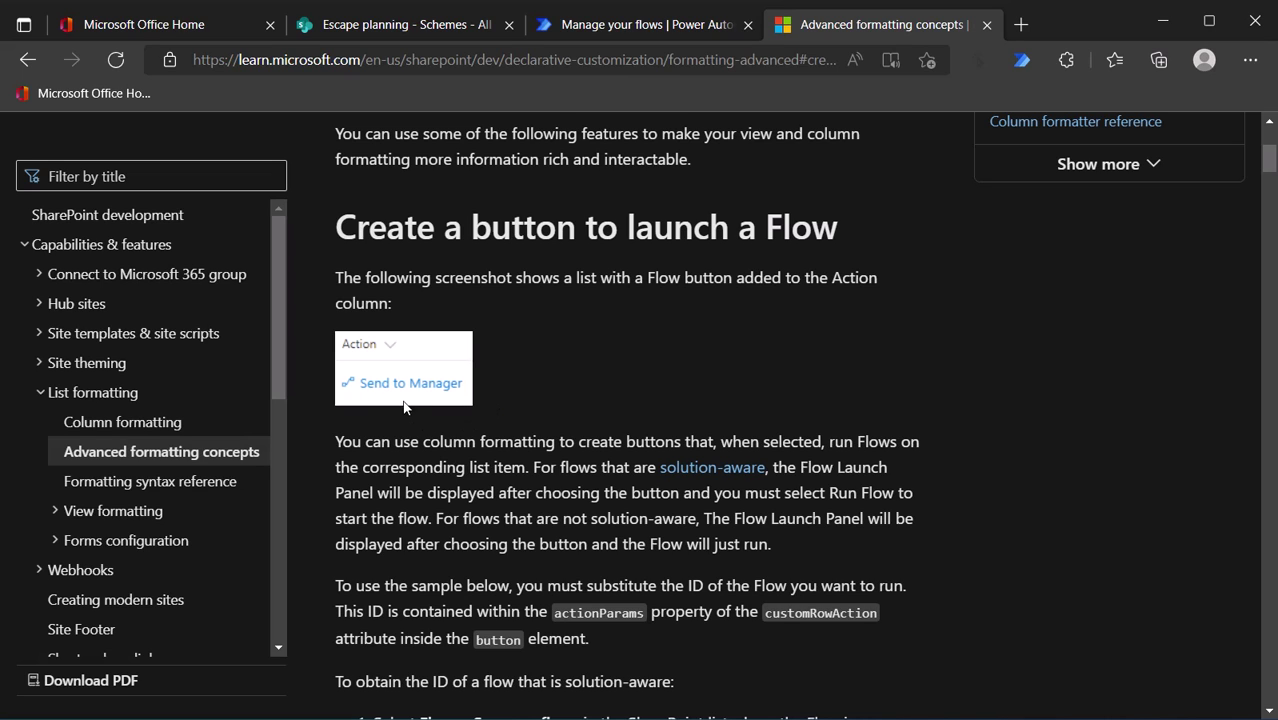
{"action": "scroll", "coordinate": [574, 490], "scroll_direction": "down", "scroll_amount": 5}
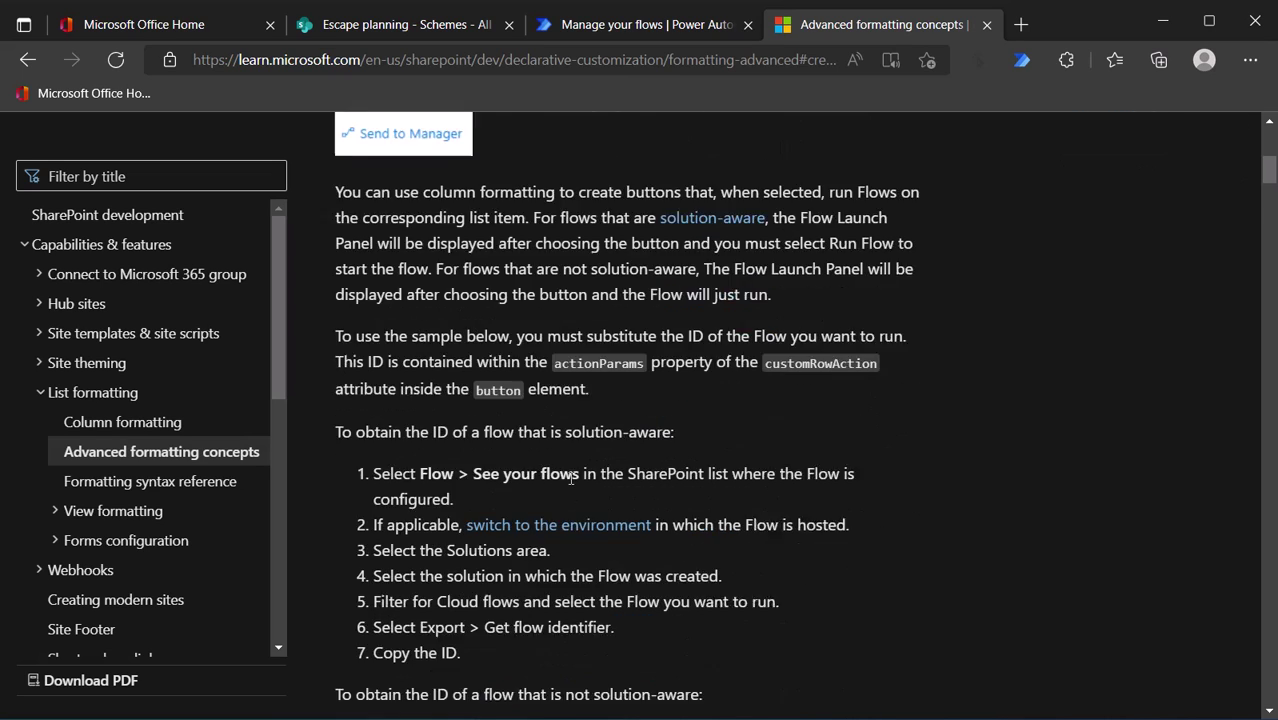
{"action": "scroll", "coordinate": [569, 462], "scroll_direction": "down", "scroll_amount": 2}
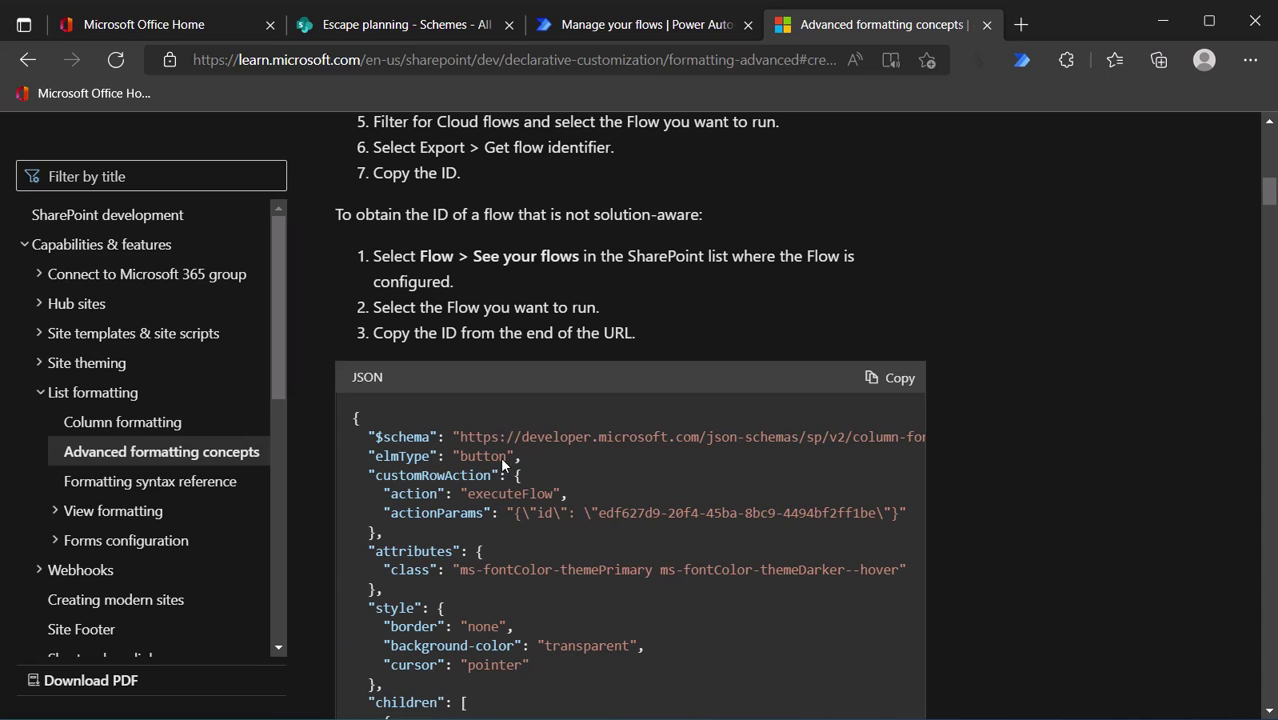
Copy the flow-button JSON sample, review it, and go back to the Escape planning Schemes tab.
{"action": "left_click", "coordinate": [876, 388]}
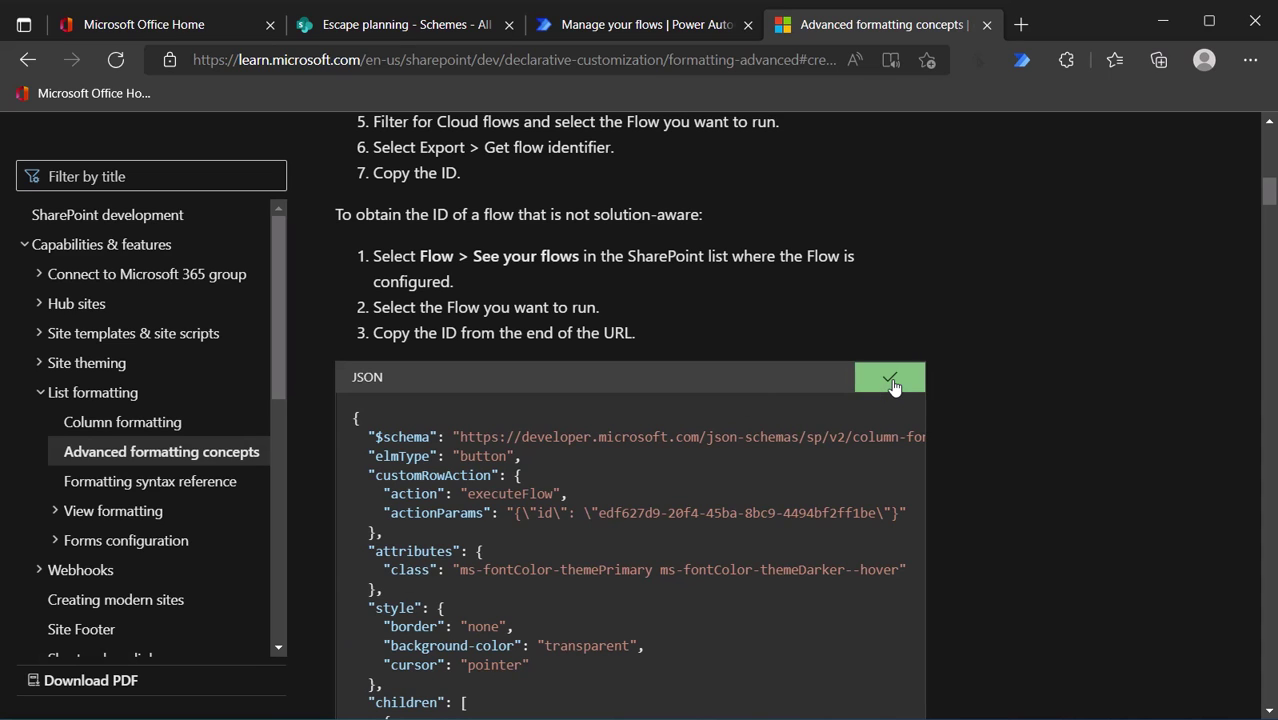
{"action": "scroll", "coordinate": [631, 530], "scroll_direction": "down", "scroll_amount": 1}
{"action": "scroll", "coordinate": [631, 530], "scroll_direction": "down", "scroll_amount": 1}
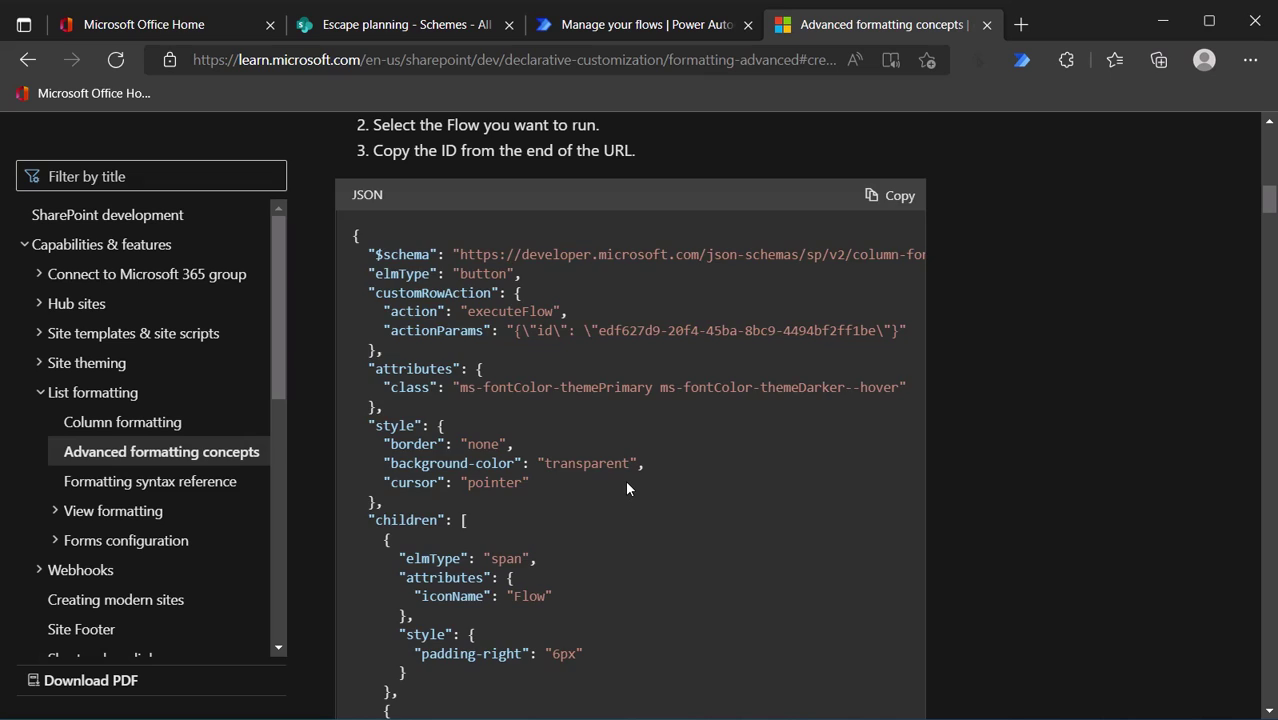
{"action": "scroll", "coordinate": [627, 487], "scroll_direction": "down", "scroll_amount": 1}
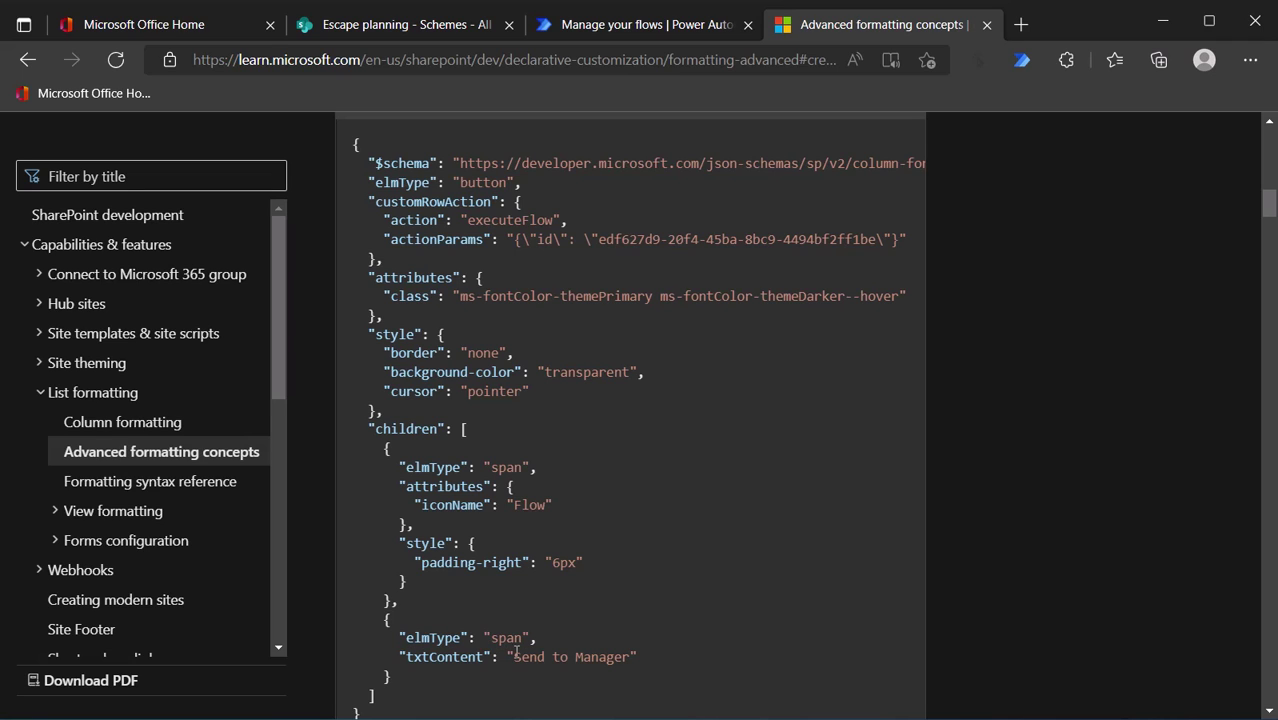
{"action": "scroll", "coordinate": [556, 483], "scroll_direction": "up", "scroll_amount": 7}
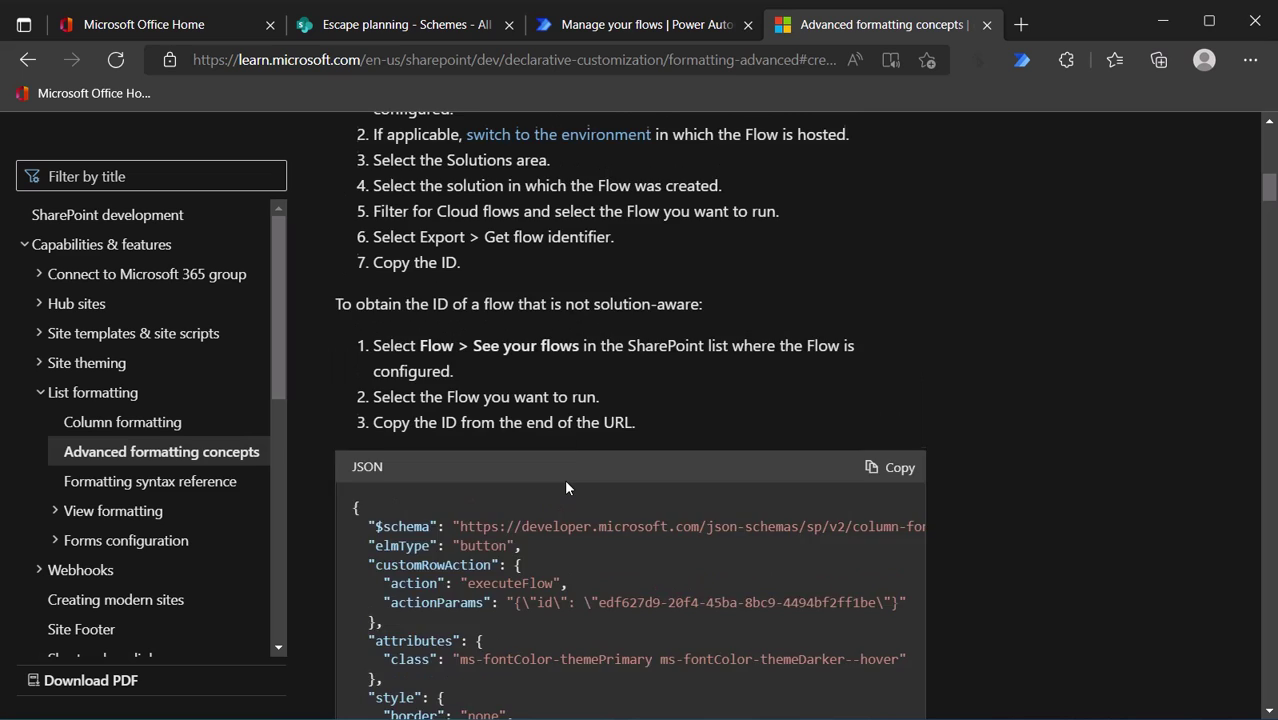
{"action": "scroll", "coordinate": [568, 483], "scroll_direction": "up", "scroll_amount": 4}
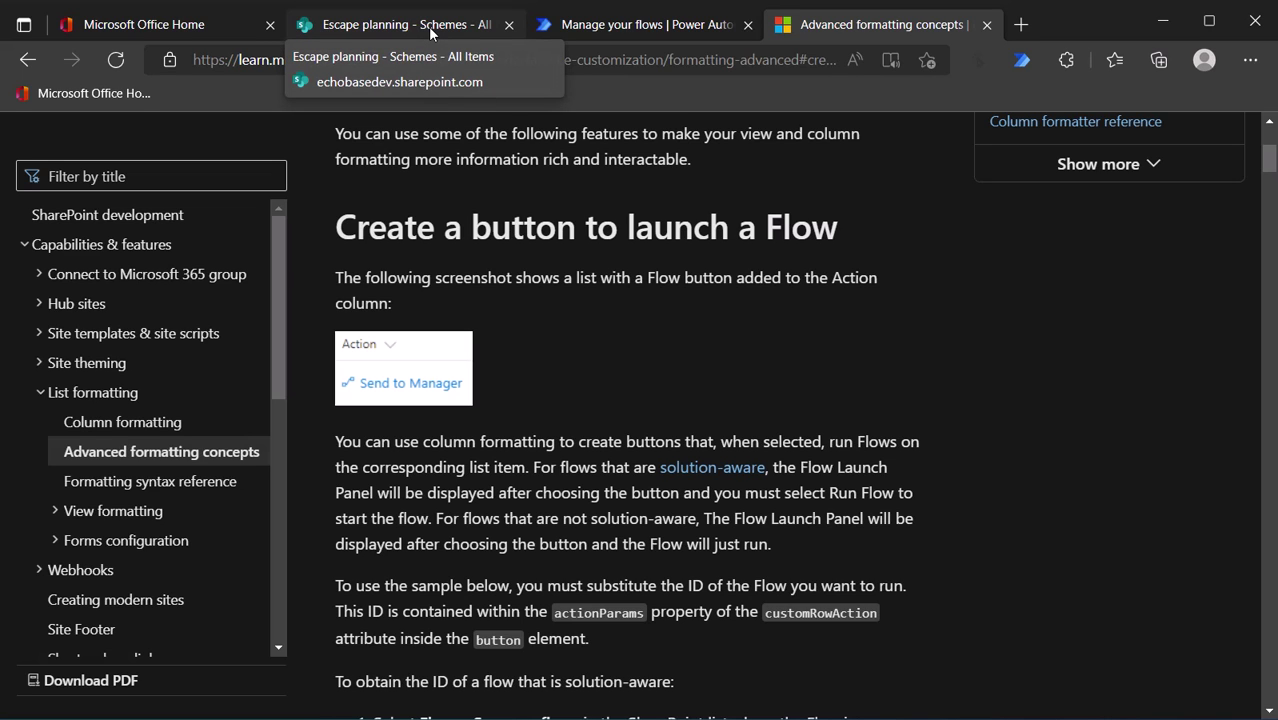
{"action": "scroll", "coordinate": [721, 502], "scroll_direction": "down", "scroll_amount": 7}
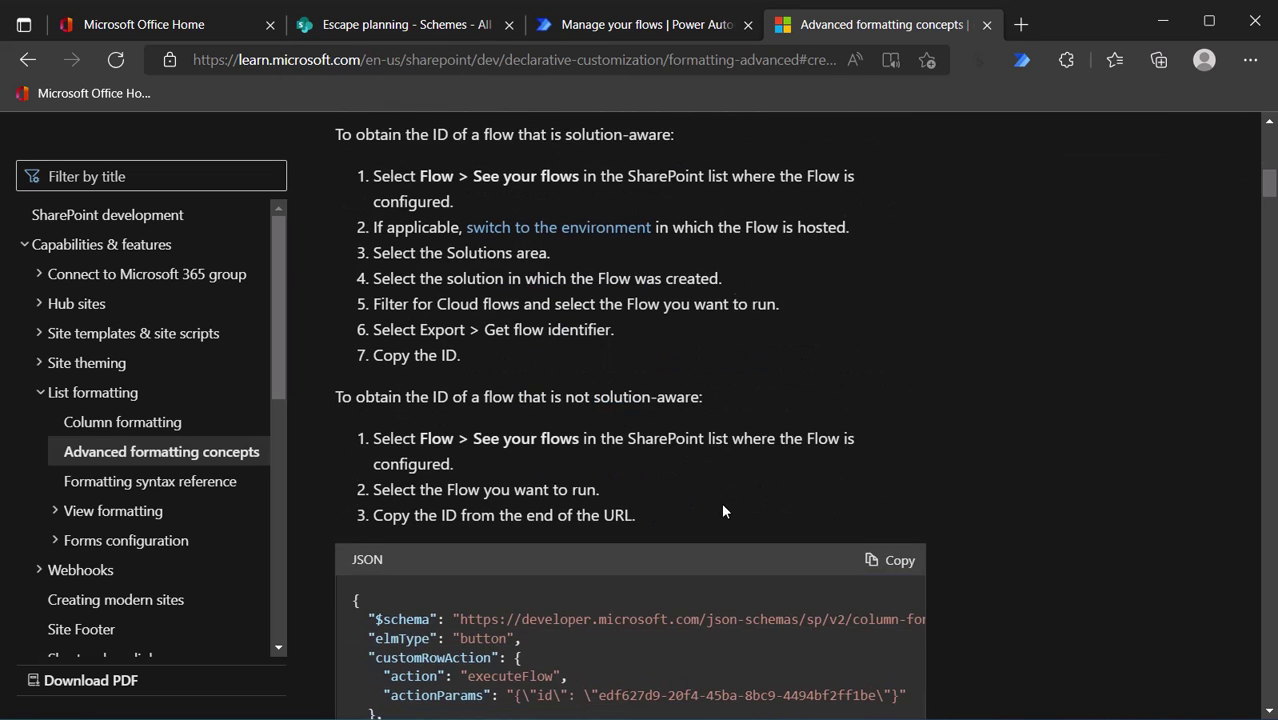
{"action": "left_click", "coordinate": [398, 26]}
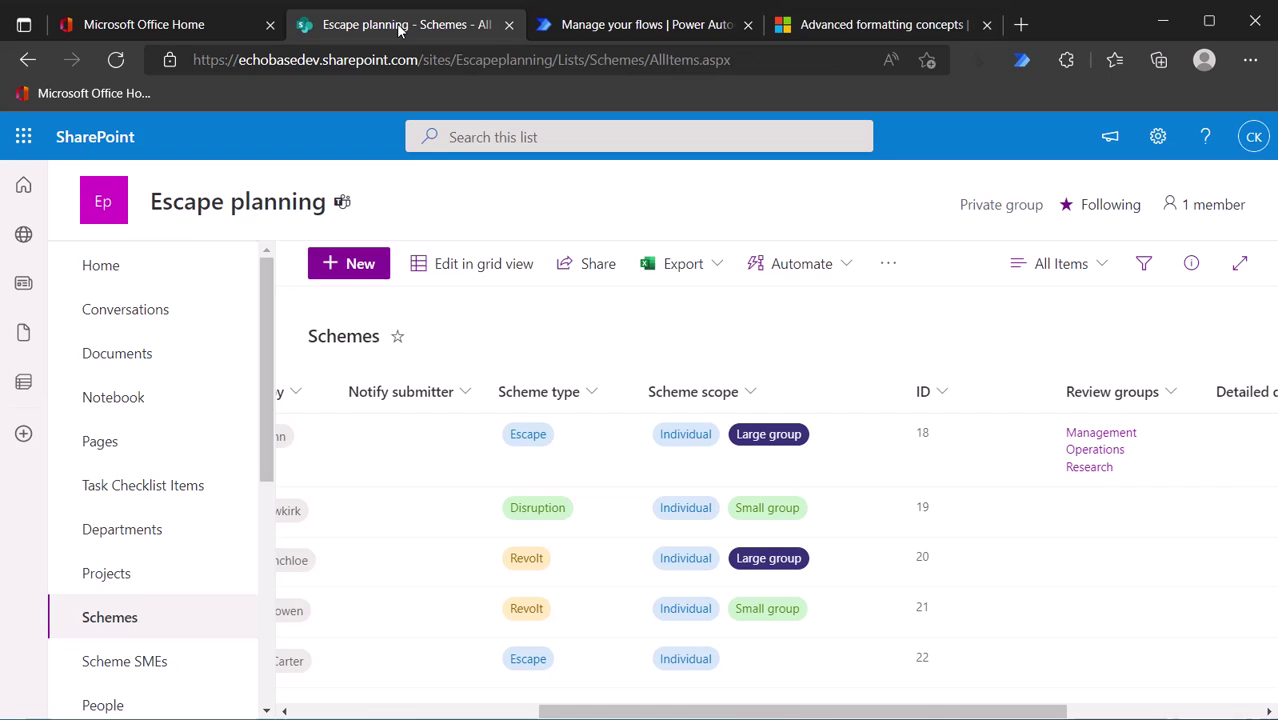
Open Column settings > Format this column for the Notify submitter column.
{"action": "left_click", "coordinate": [467, 394]}
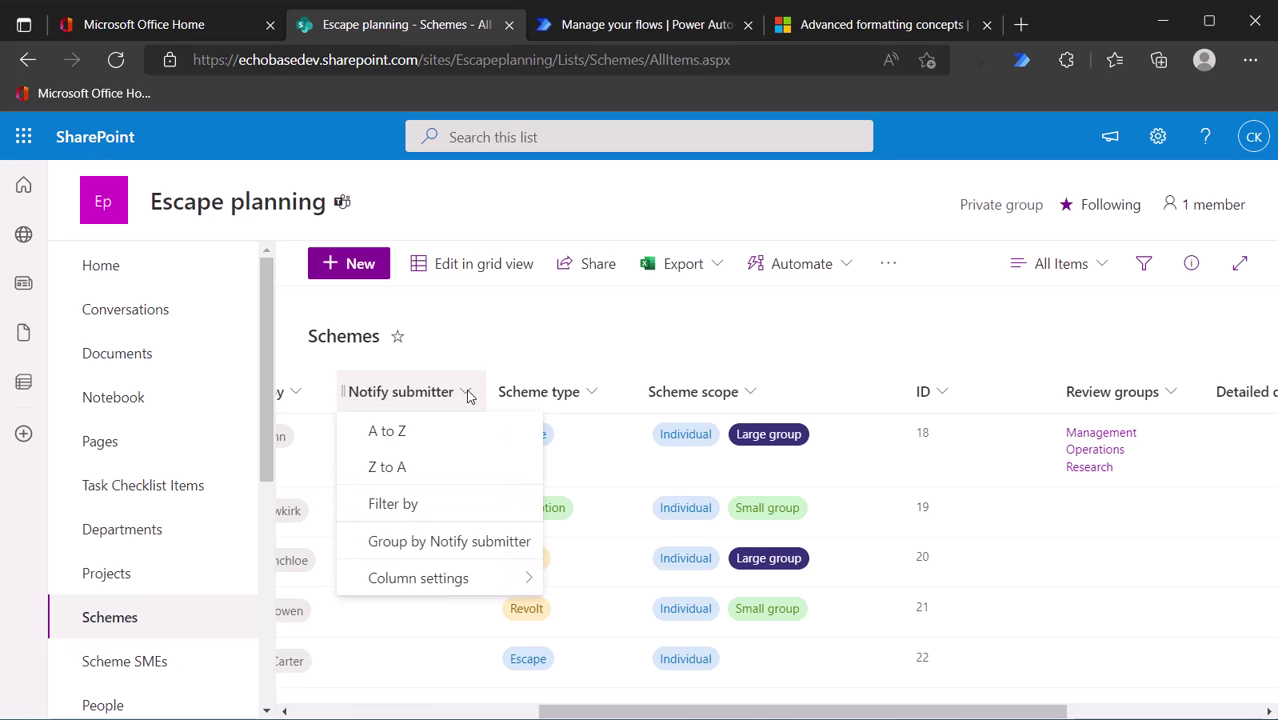
{"action": "mouse_move", "coordinate": [425, 591]}
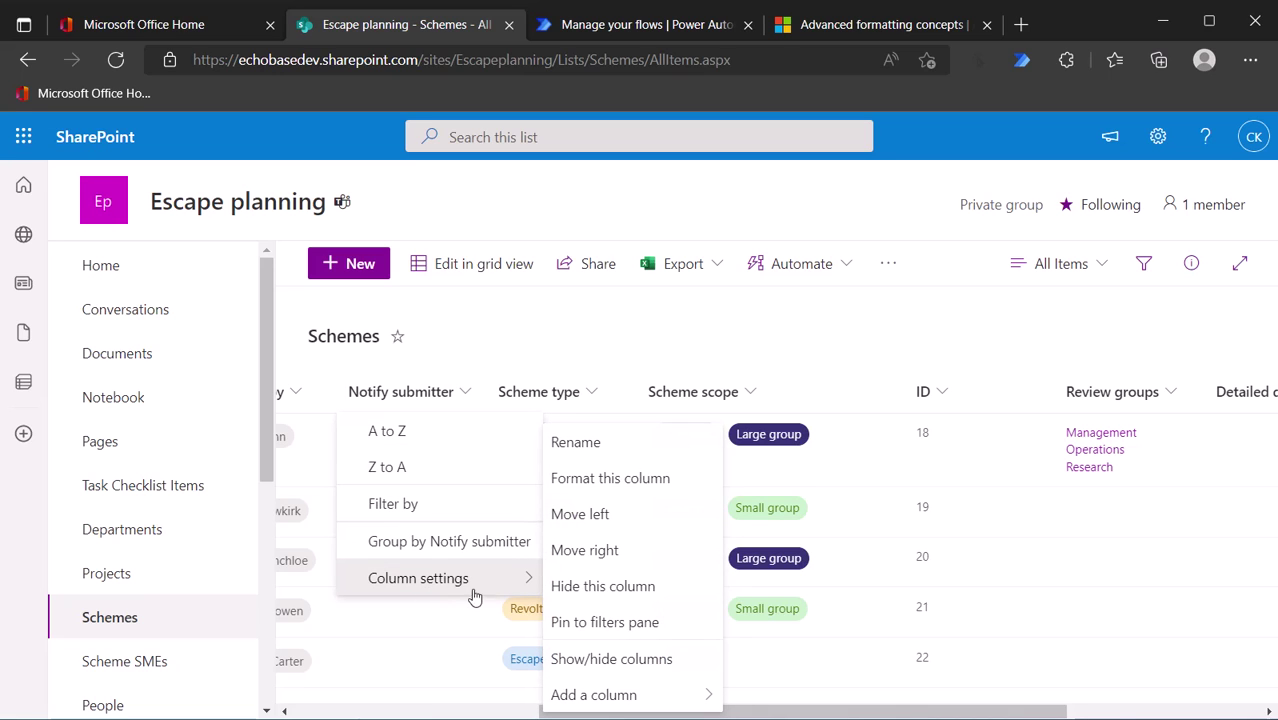
{"action": "left_click", "coordinate": [620, 482]}
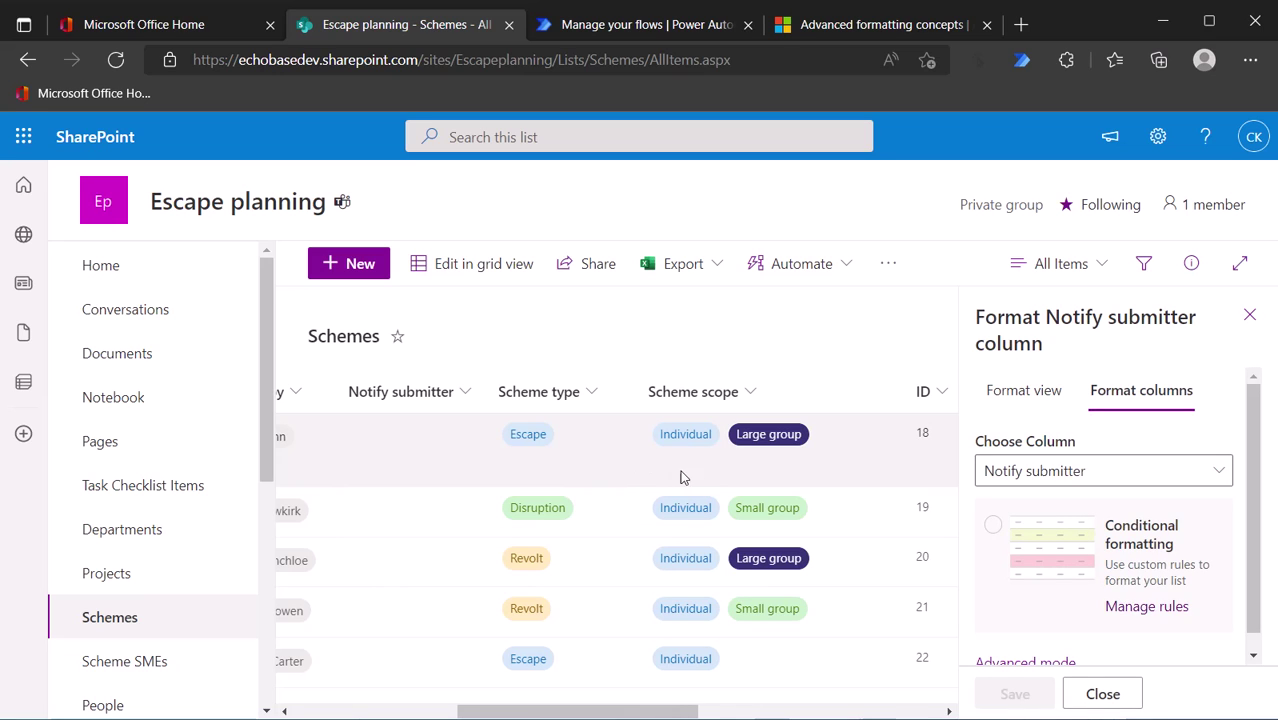
{"action": "scroll", "coordinate": [1000, 540], "scroll_direction": "down", "scroll_amount": 1}
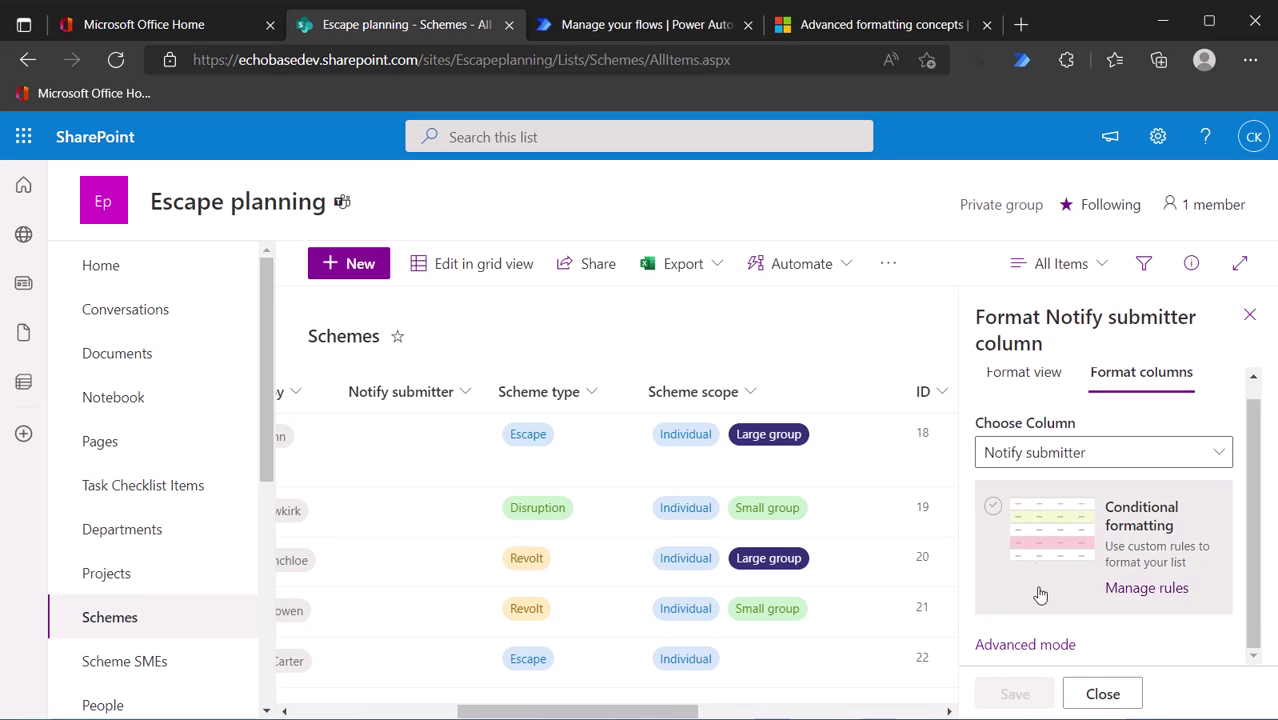
In advanced mode, replace the column's formatting JSON with the copied flow-button JSON.
{"action": "left_click", "coordinate": [1020, 646]}
{"action": "scroll", "coordinate": [1072, 616], "scroll_direction": "down", "scroll_amount": 2}
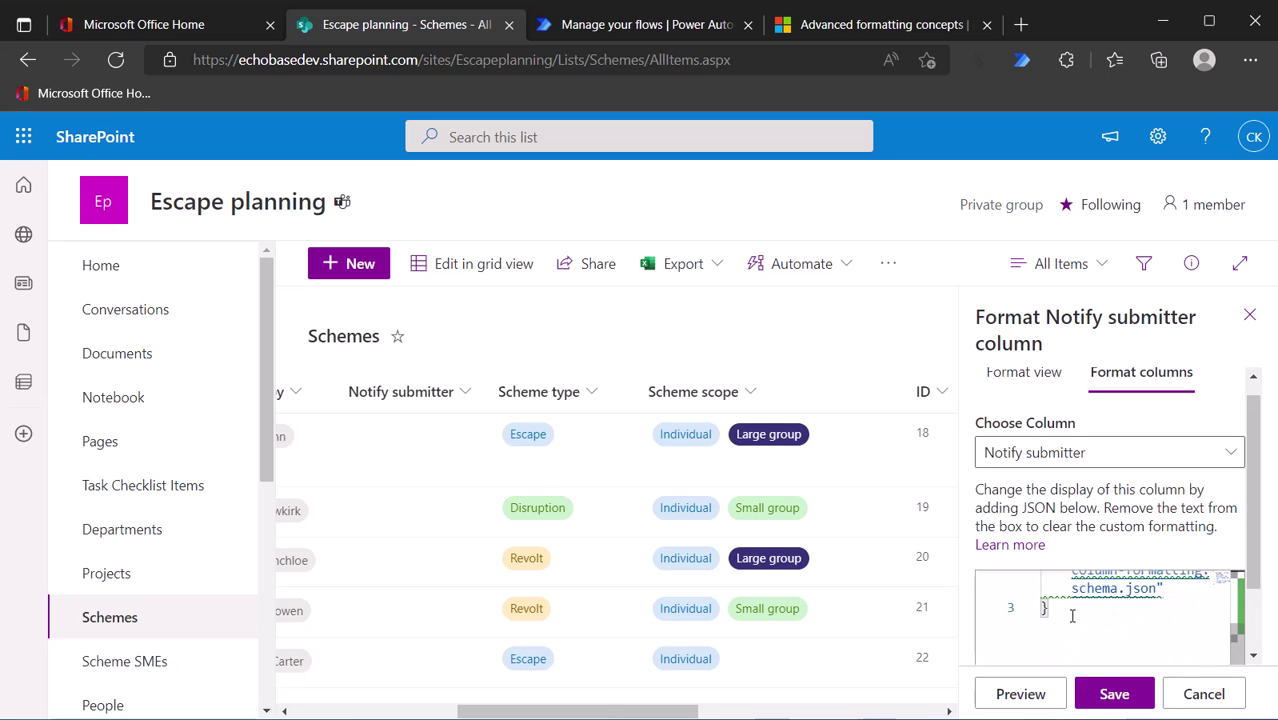
{"action": "key", "text": "ctrl+a"}
{"action": "key", "text": "Delete"}
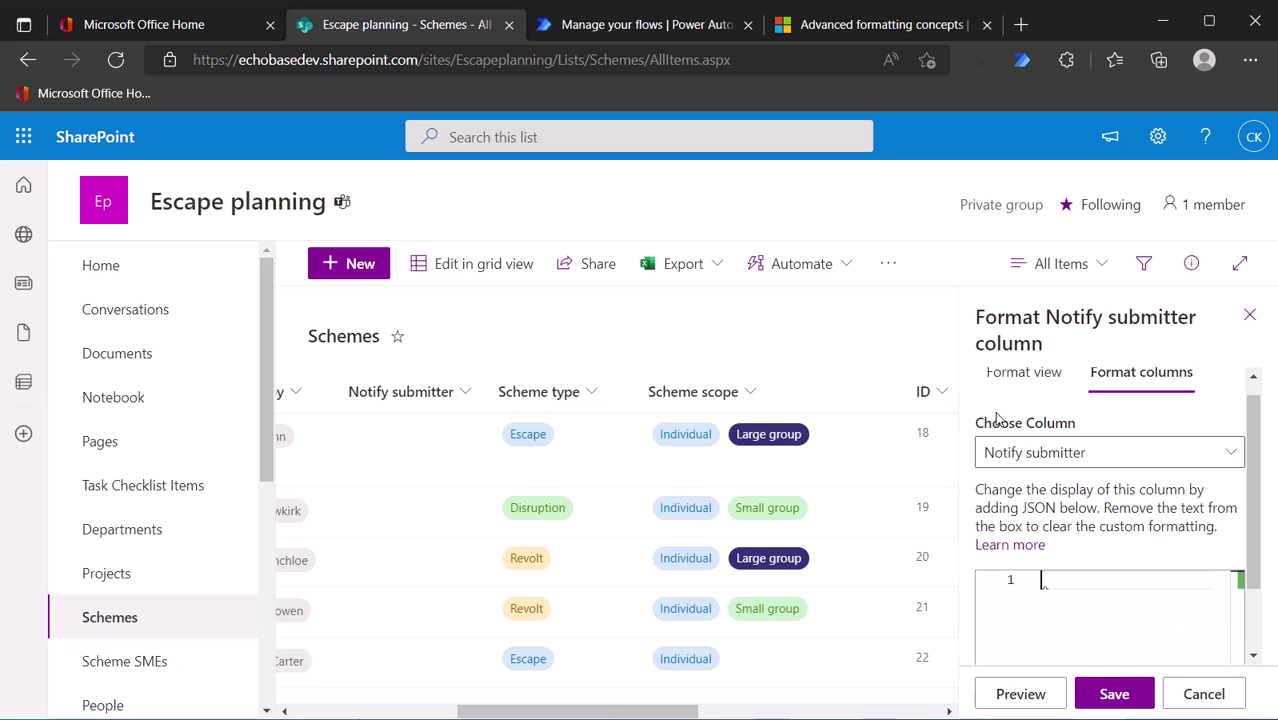
{"action": "key", "text": "ctrl+v"}
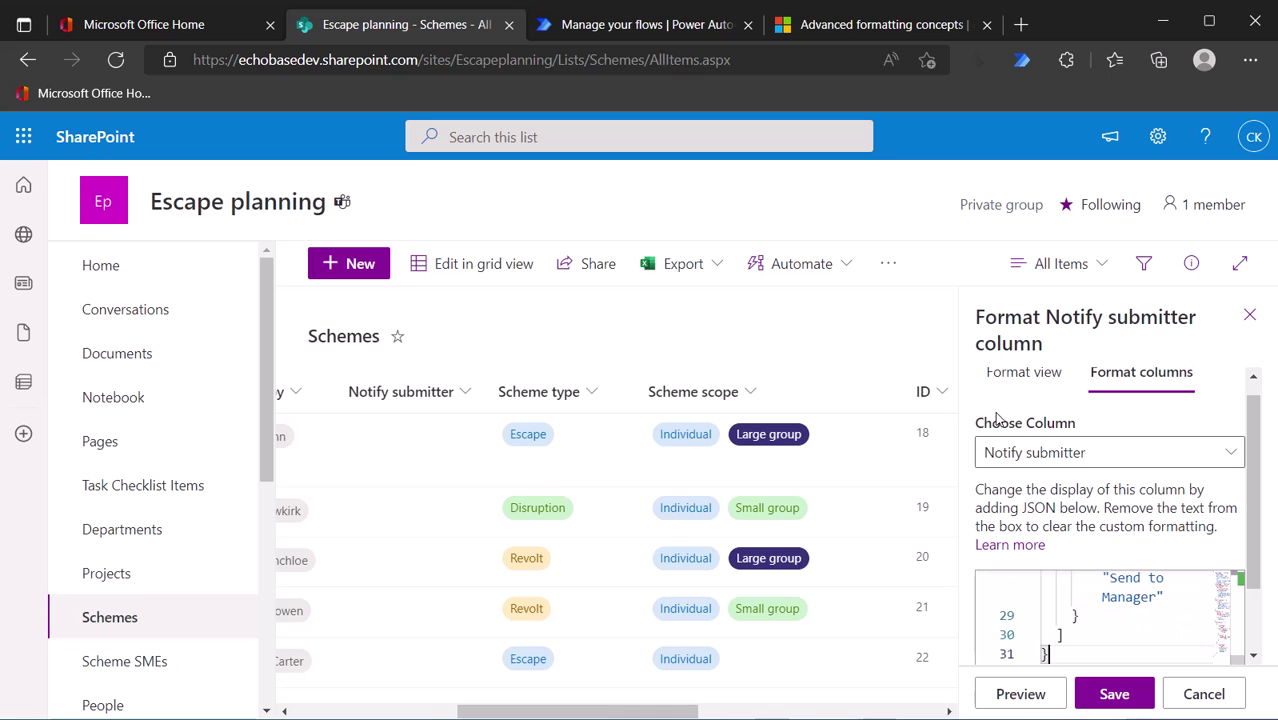
Preview the Send to Manager buttons and widen the formatting panel.
{"action": "scroll", "coordinate": [1128, 610], "scroll_direction": "up", "scroll_amount": 5}
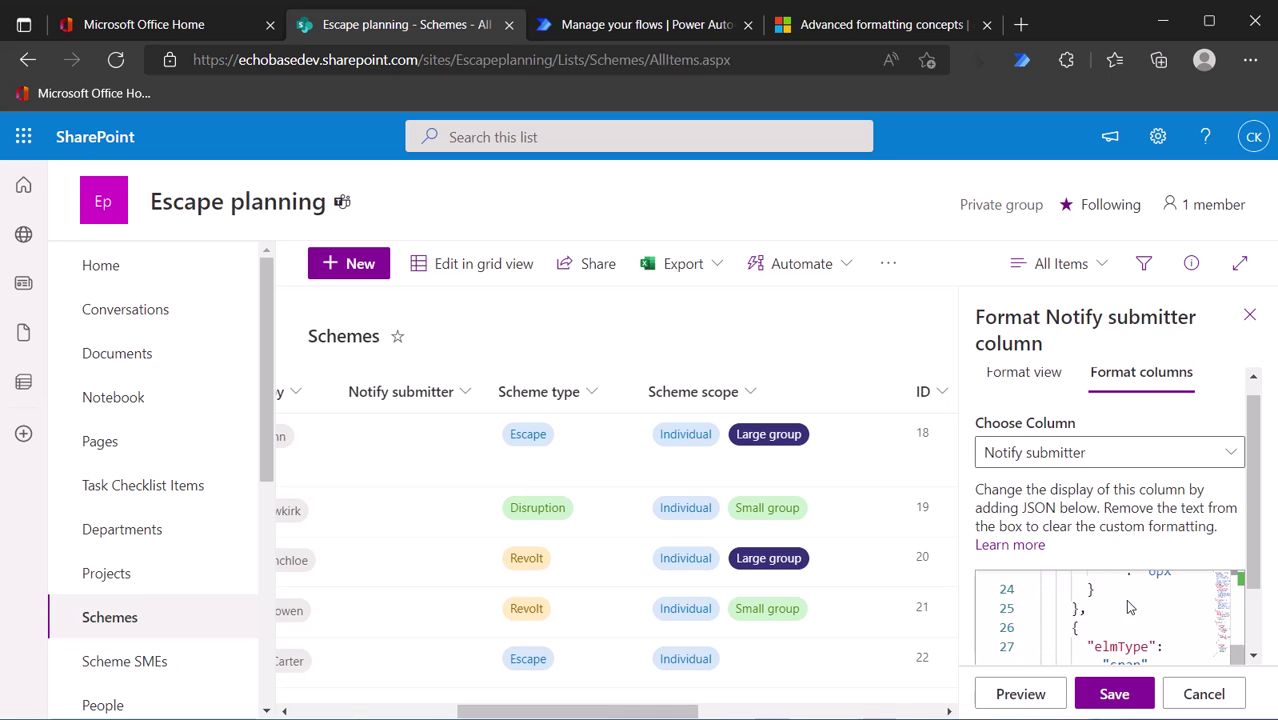
{"action": "scroll", "coordinate": [1132, 606], "scroll_direction": "up", "scroll_amount": 2}
{"action": "scroll", "coordinate": [1132, 606], "scroll_direction": "down", "scroll_amount": 2}
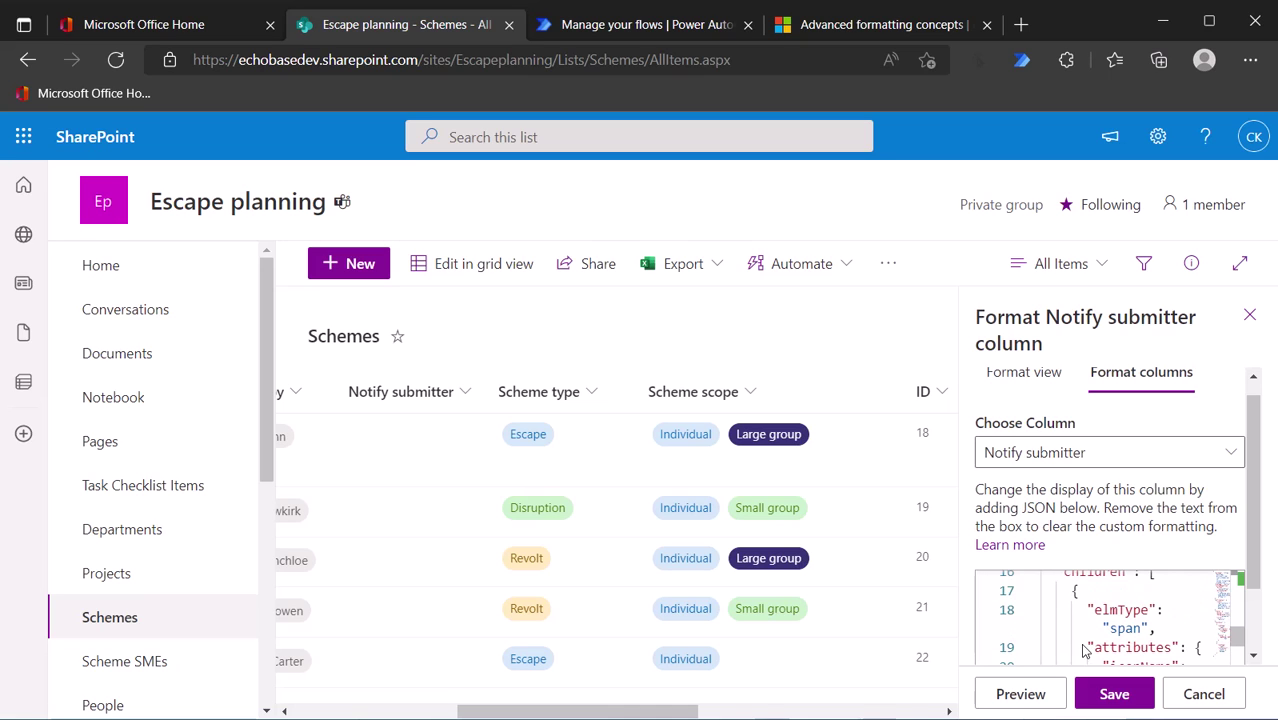
{"action": "left_click", "coordinate": [1053, 698]}
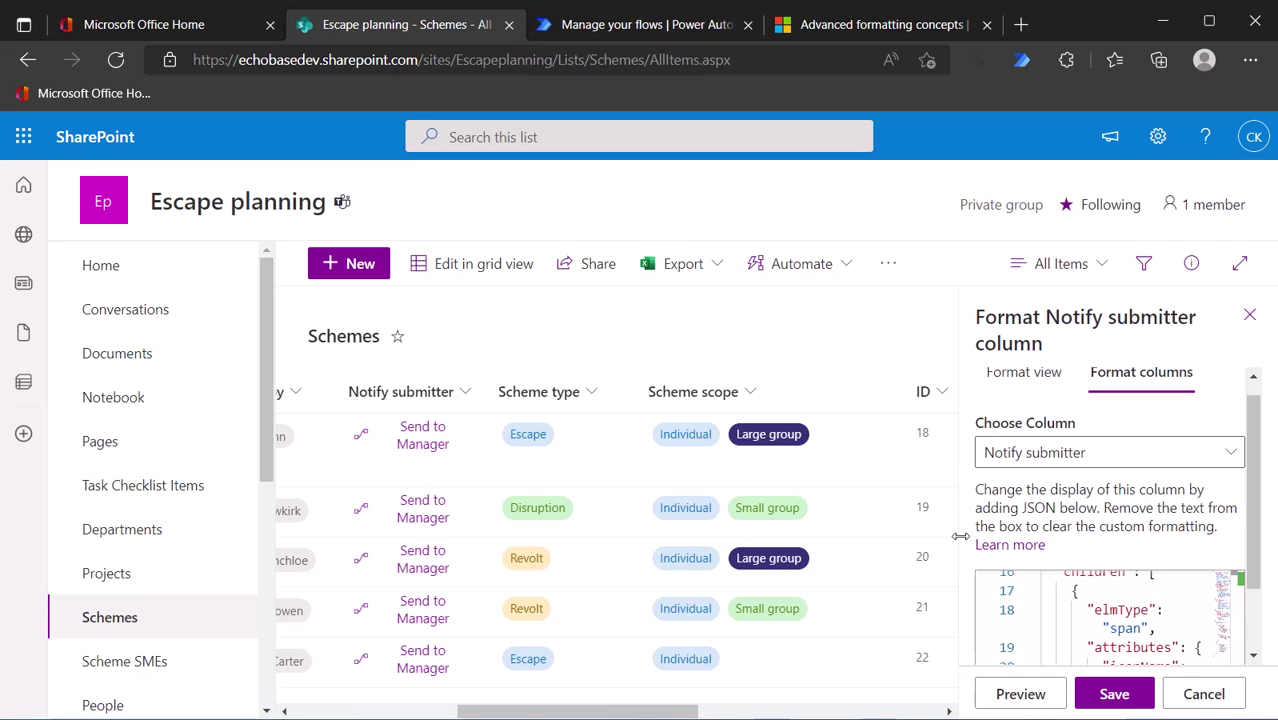
{"action": "left_click_drag", "start_coordinate": [958, 545], "coordinate": [753, 528]}
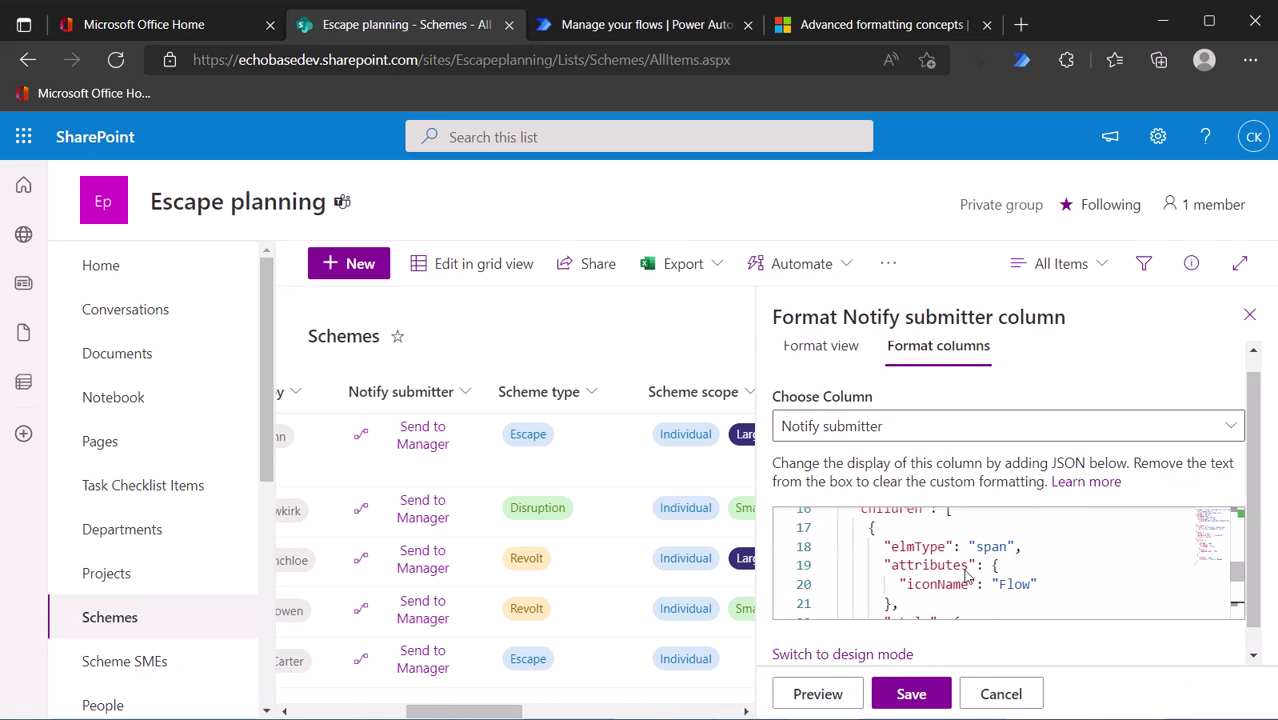
{"action": "scroll", "coordinate": [1008, 595], "scroll_direction": "up", "scroll_amount": 4}
{"action": "scroll", "coordinate": [1008, 607], "scroll_direction": "up", "scroll_amount": 2}
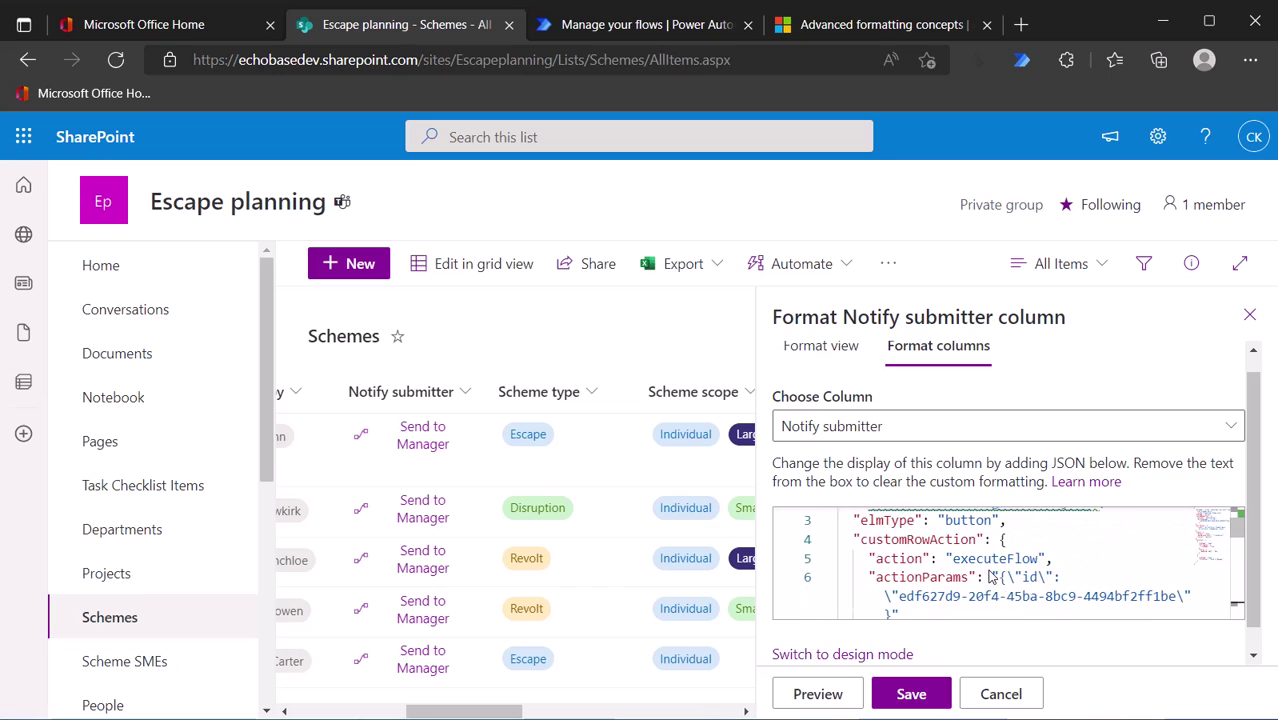
{"action": "mouse_move", "coordinate": [951, 597]}
Open the Notify submitter of status flow in Power Automate.
{"action": "left_click", "coordinate": [615, 32]}
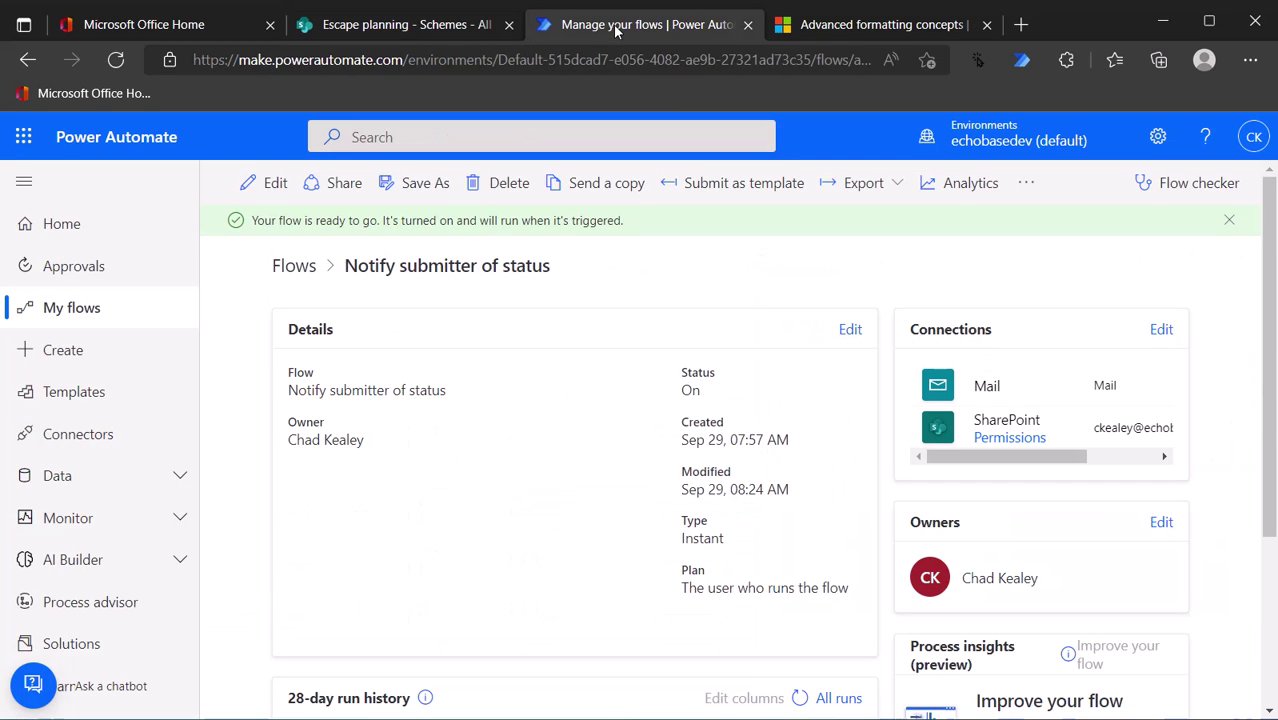
{"action": "left_click", "coordinate": [294, 266]}
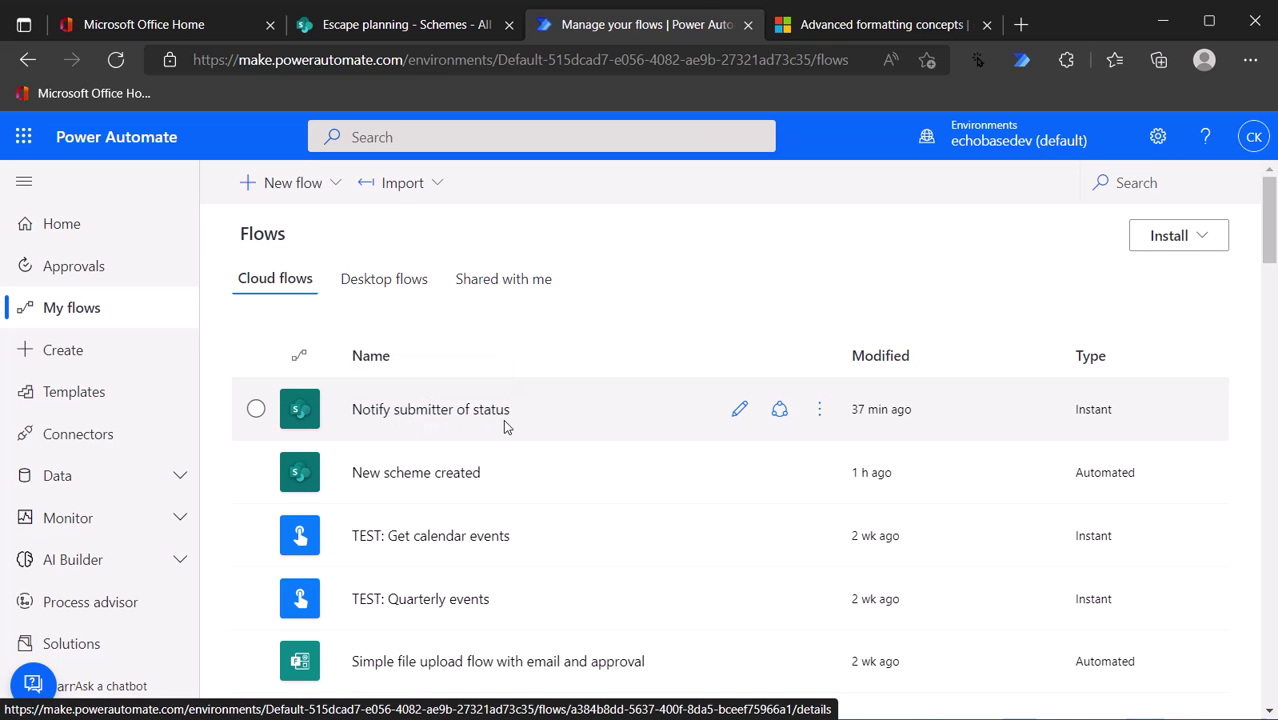
{"action": "left_click", "coordinate": [476, 412]}
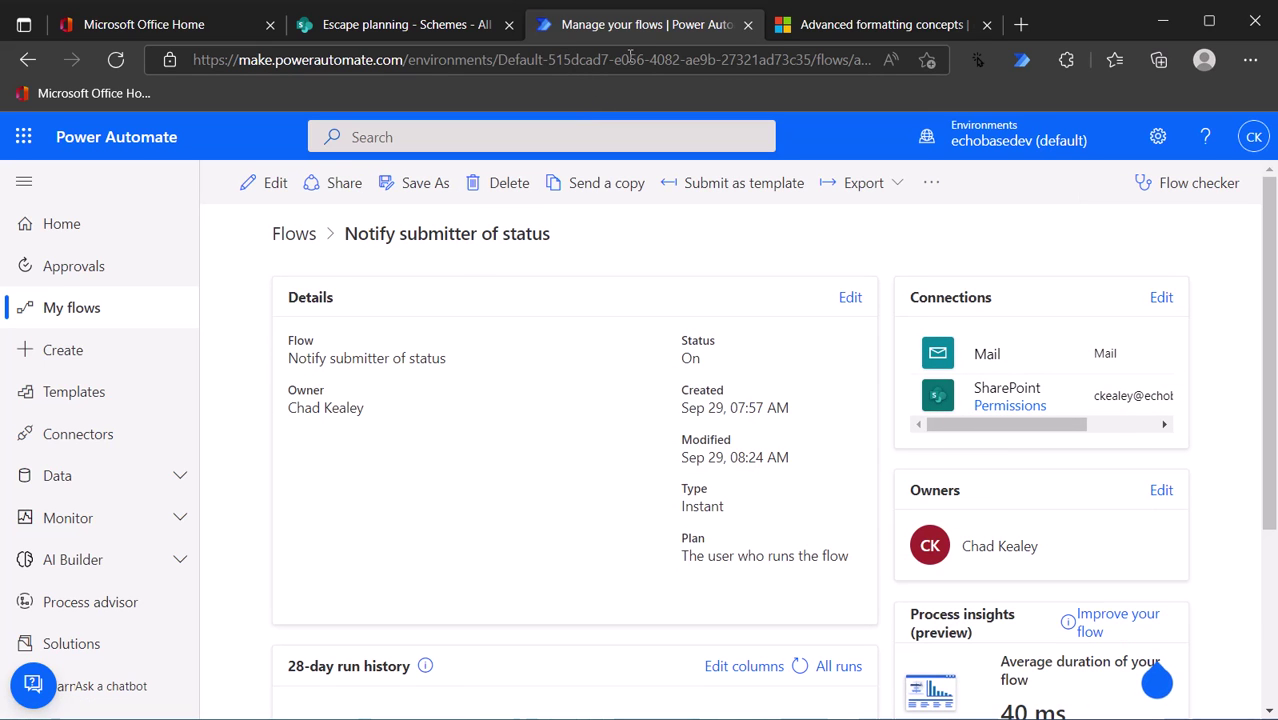
Copy the flow's GUID from the page address and return to the Schemes tab.
{"action": "left_click", "coordinate": [500, 60]}
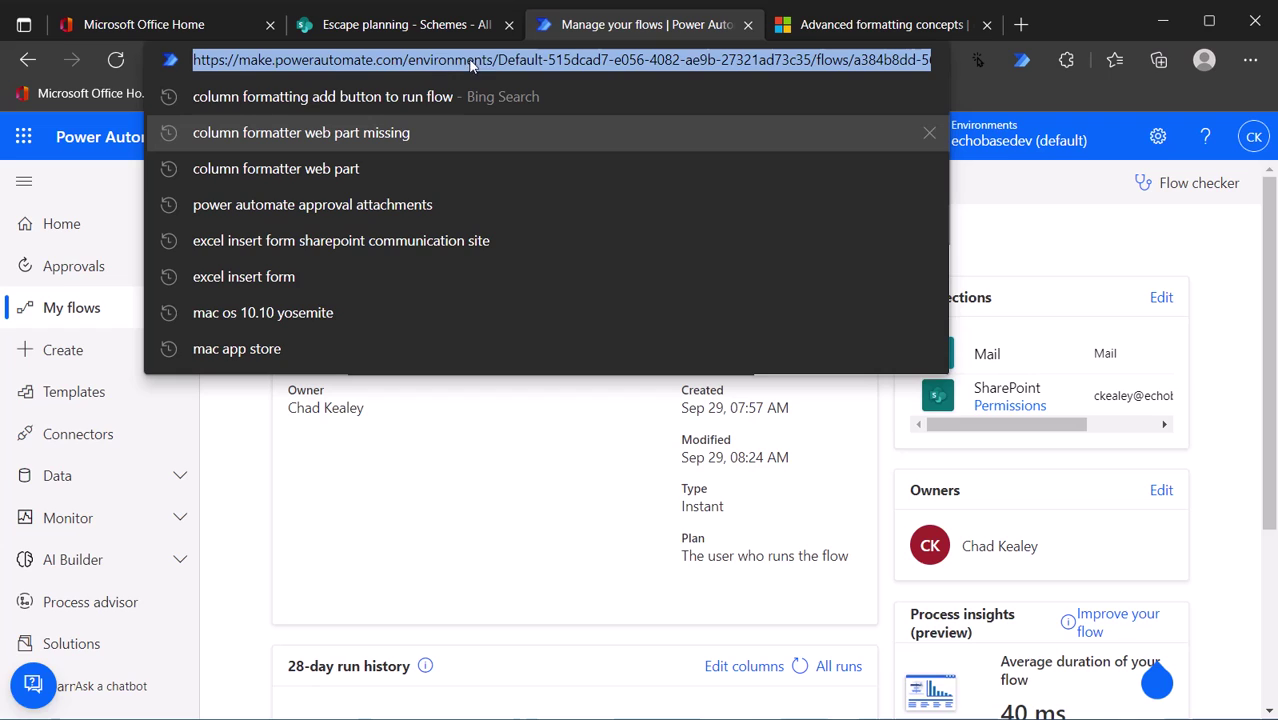
{"action": "left_click_drag", "start_coordinate": [497, 60], "coordinate": [869, 60]}
{"action": "left_click", "coordinate": [816, 60]}
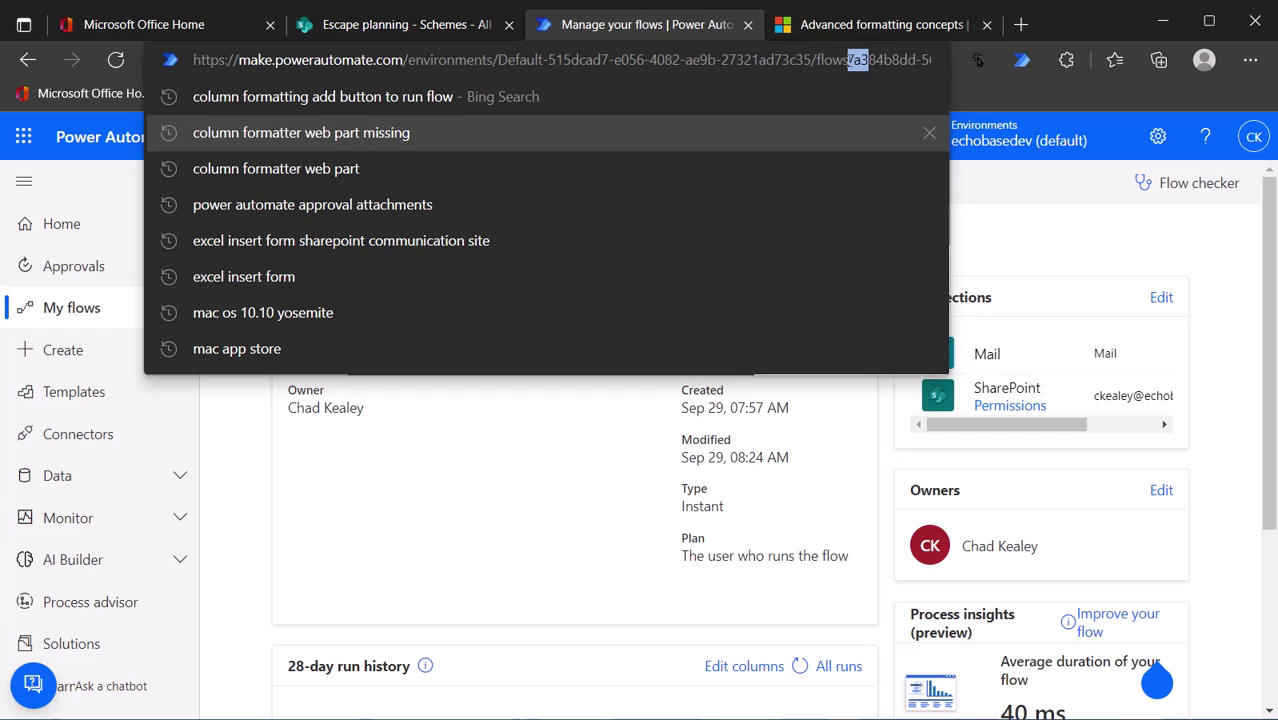
{"action": "left_click", "coordinate": [851, 60]}
{"action": "left_click_drag", "start_coordinate": [855, 60], "coordinate": [890, 60]}
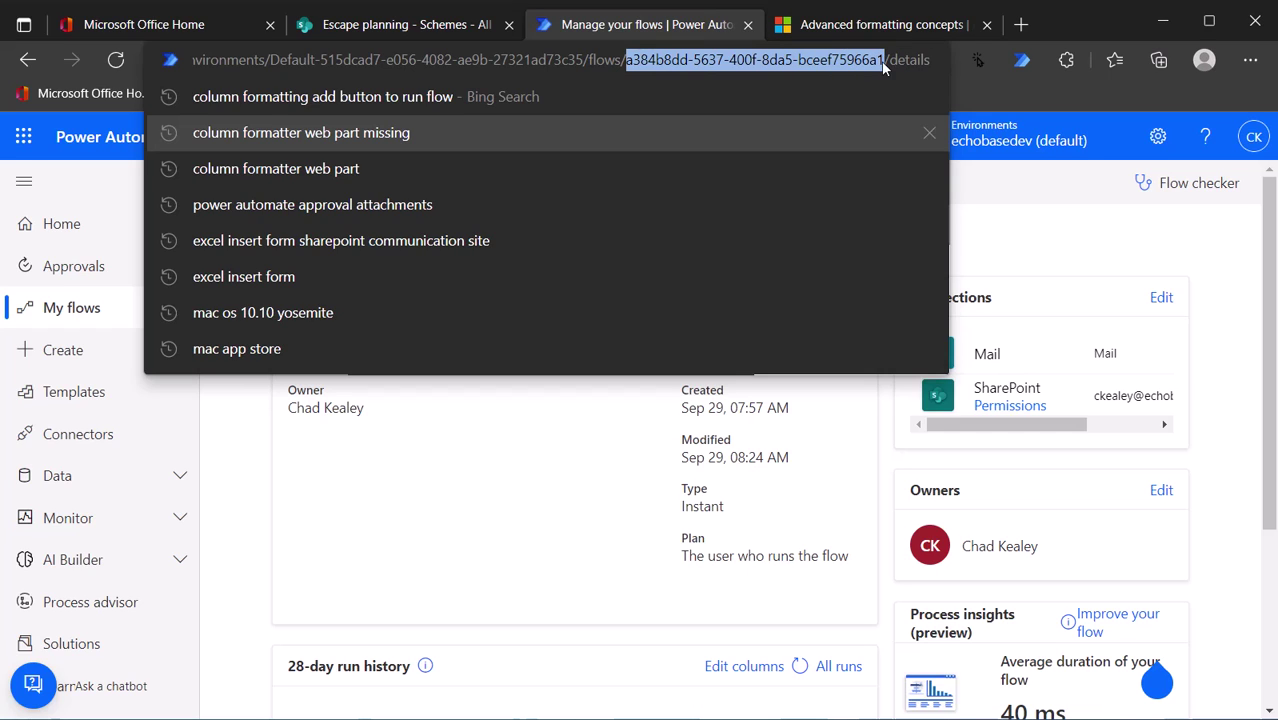
{"action": "right_click", "coordinate": [726, 57]}
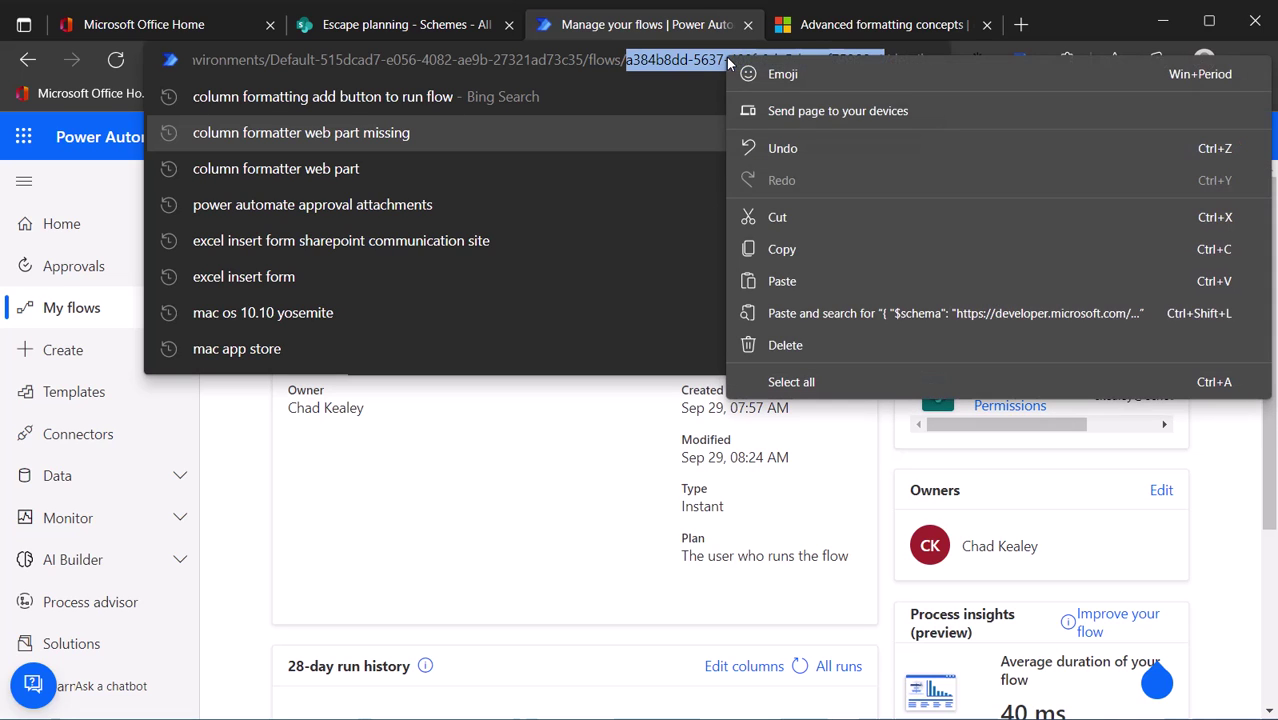
{"action": "left_click", "coordinate": [774, 248]}
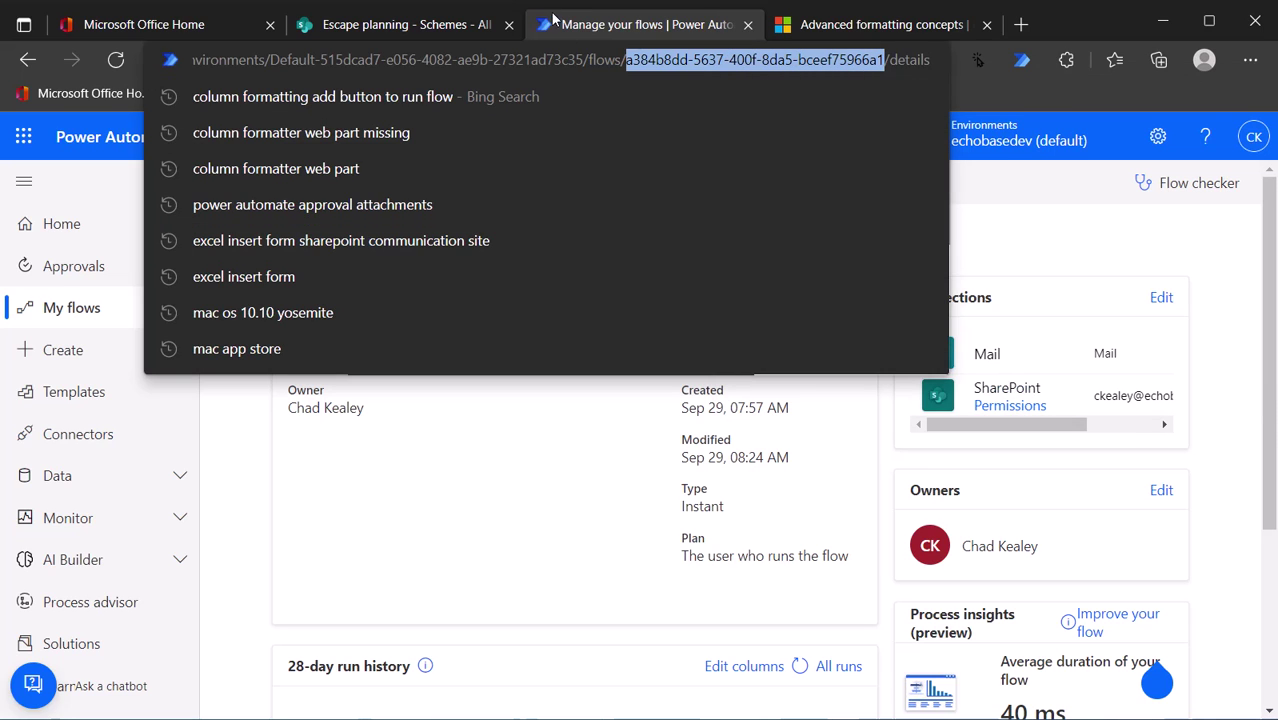
{"action": "left_click", "coordinate": [402, 22]}
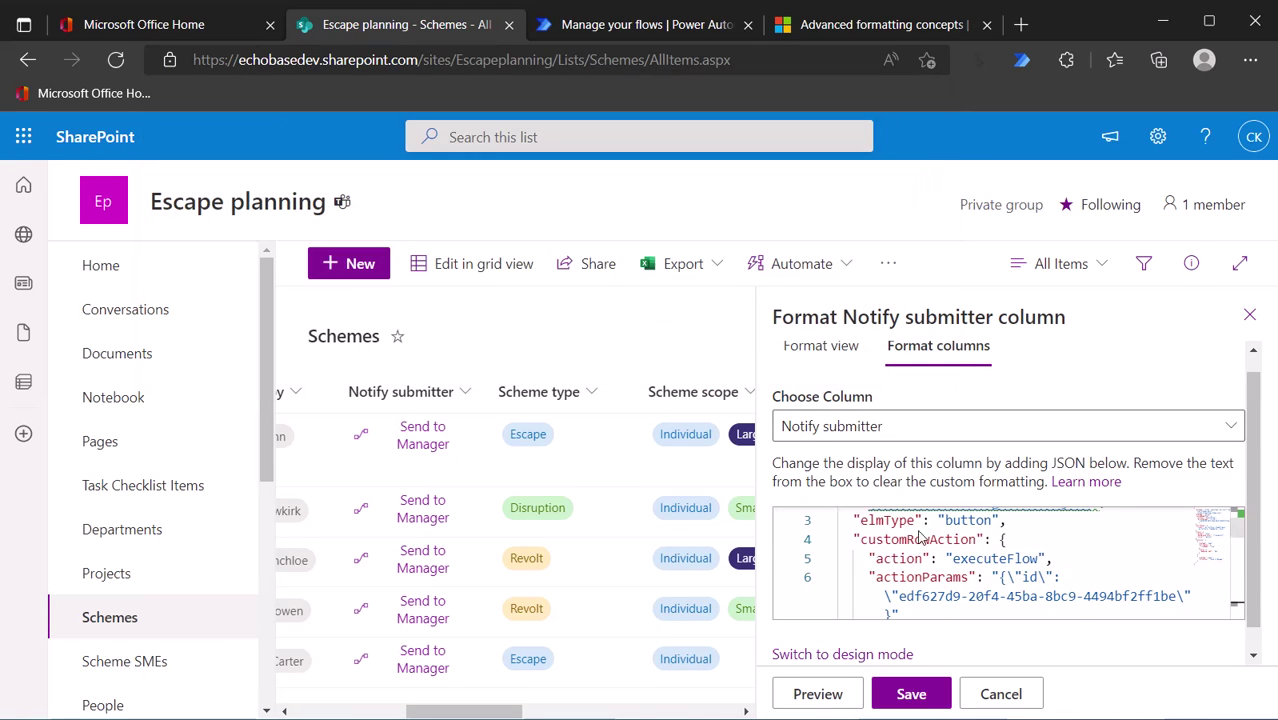
Replace the sample GUID in actionParams with the pasted flow ID.
{"action": "double_click", "coordinate": [903, 592]}
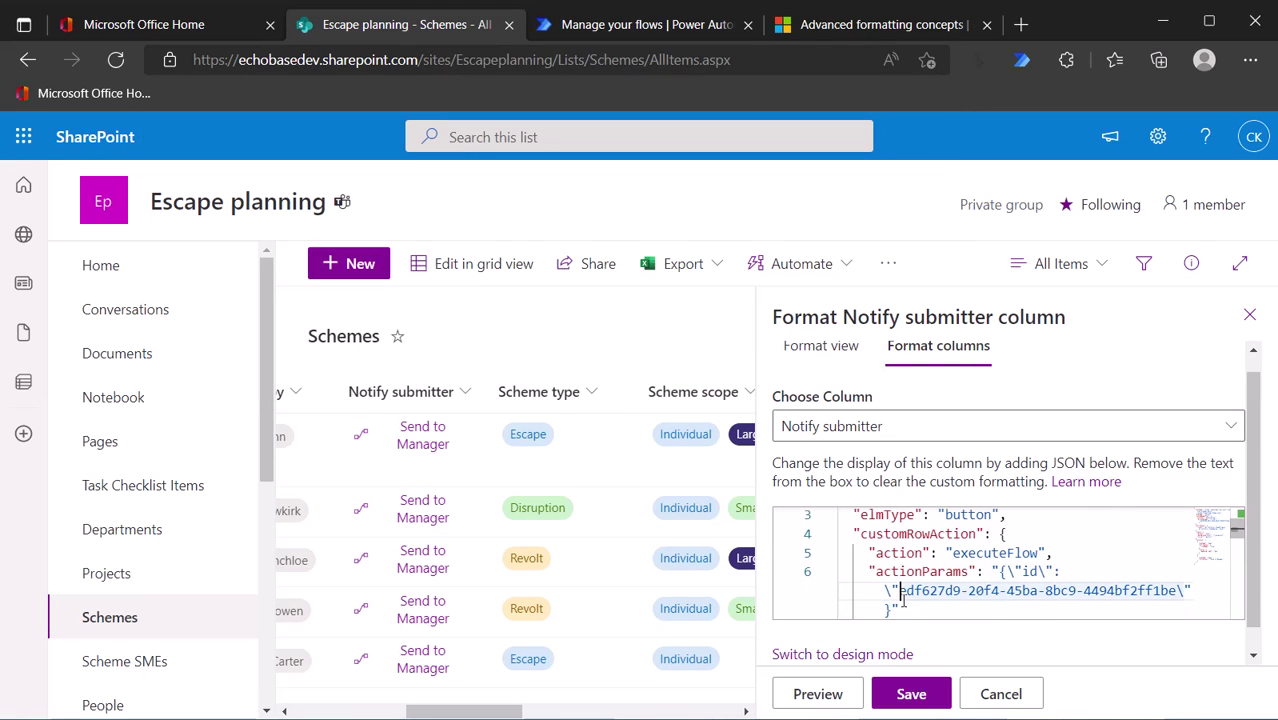
{"action": "left_click_drag", "start_coordinate": [899, 591], "coordinate": [1136, 546]}
{"action": "scroll", "coordinate": [1136, 546], "scroll_direction": "up", "scroll_amount": 2}
{"action": "triple_click", "coordinate": [1136, 546]}
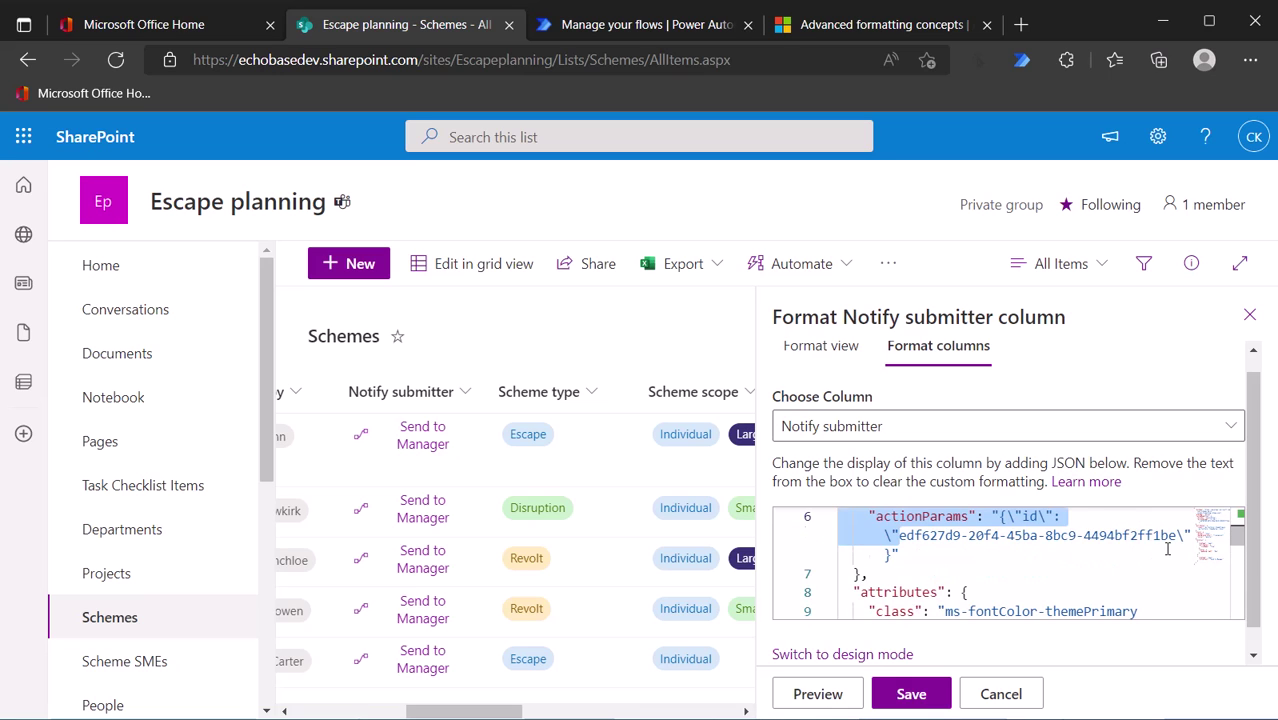
{"action": "scroll", "coordinate": [1166, 548], "scroll_direction": "up", "scroll_amount": 1}
{"action": "left_click_drag", "start_coordinate": [1176, 591], "coordinate": [906, 592]}
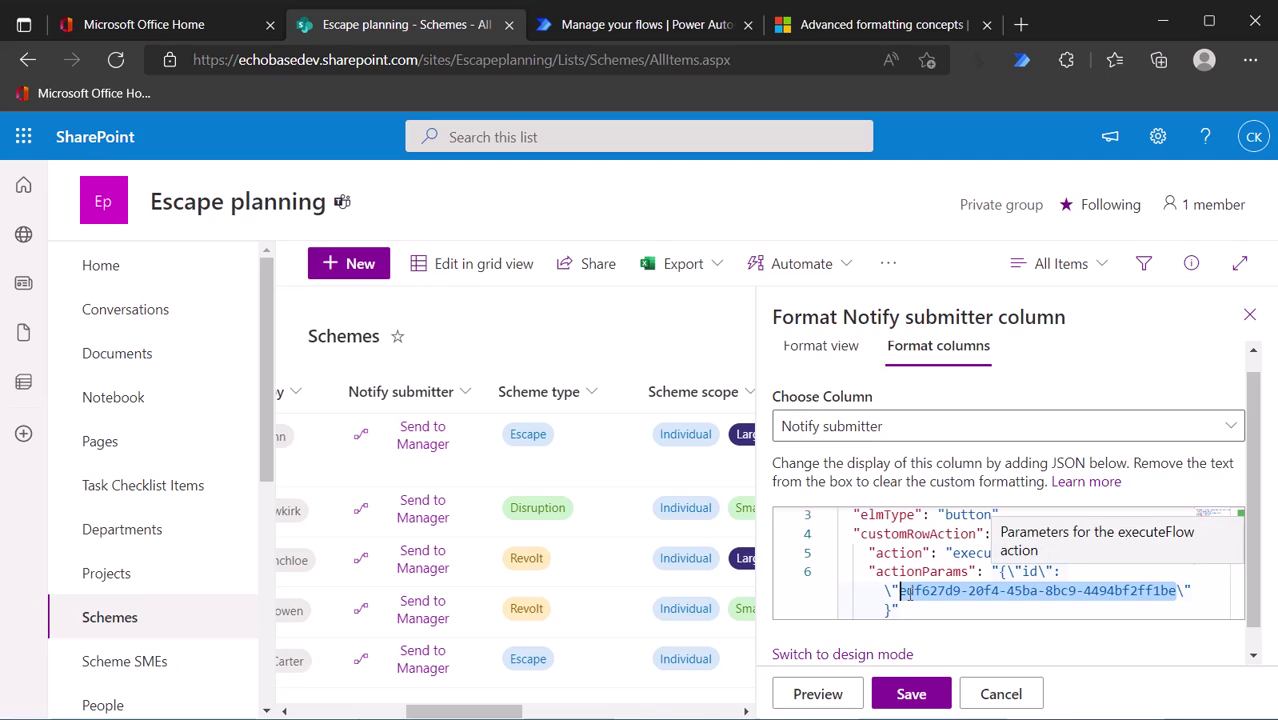
{"action": "key", "text": "BackSpace"}
{"action": "key", "text": "BackSpace"}
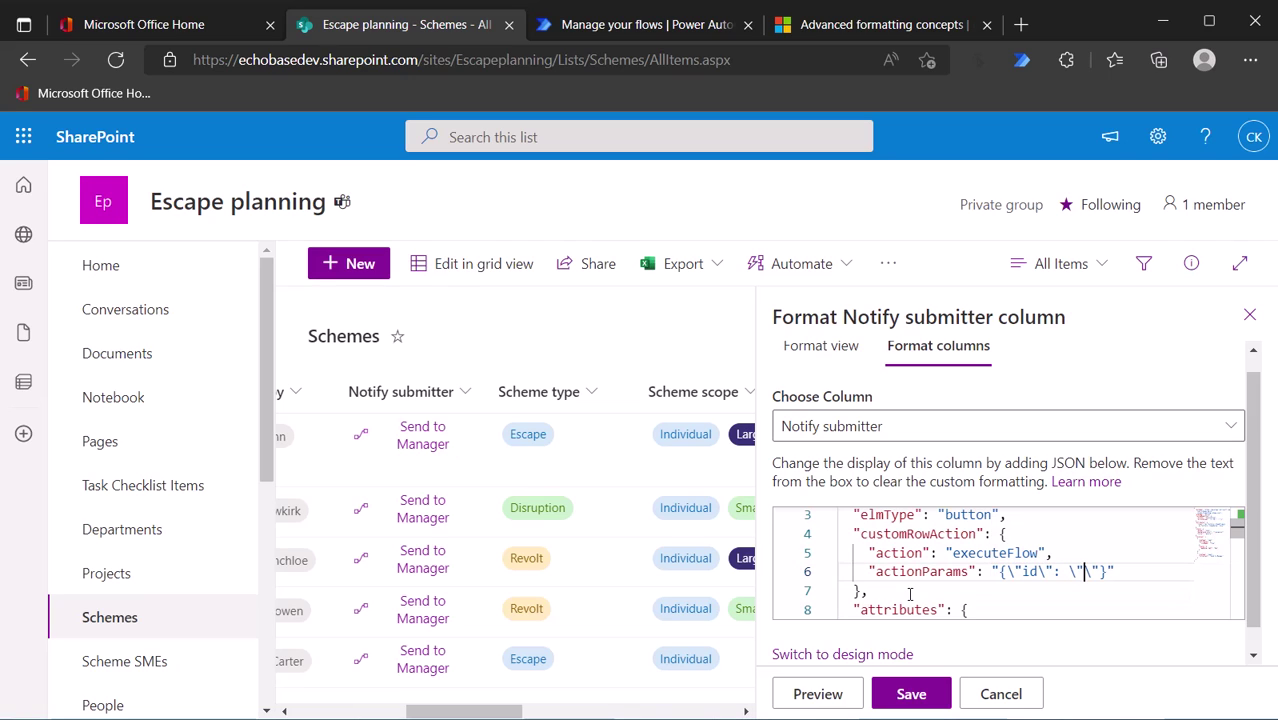
{"action": "key", "text": "ctrl+v"}
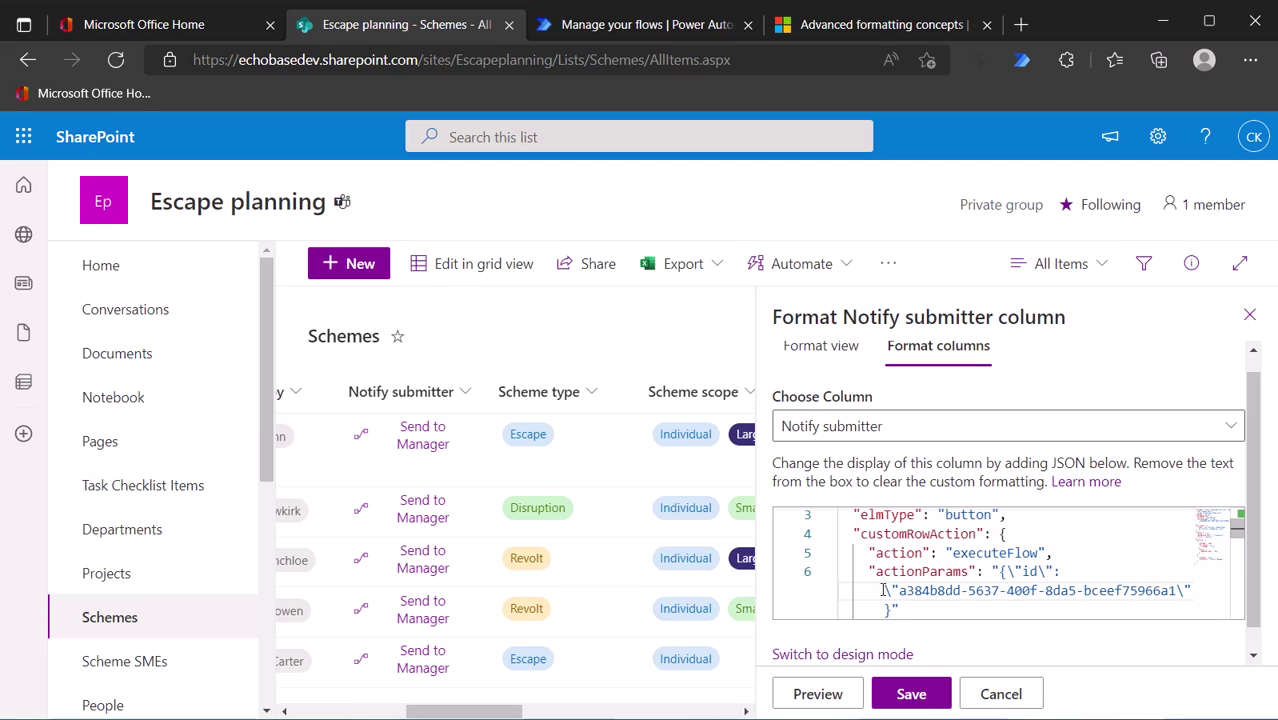
{"action": "scroll", "coordinate": [932, 572], "scroll_direction": "down", "scroll_amount": 1}
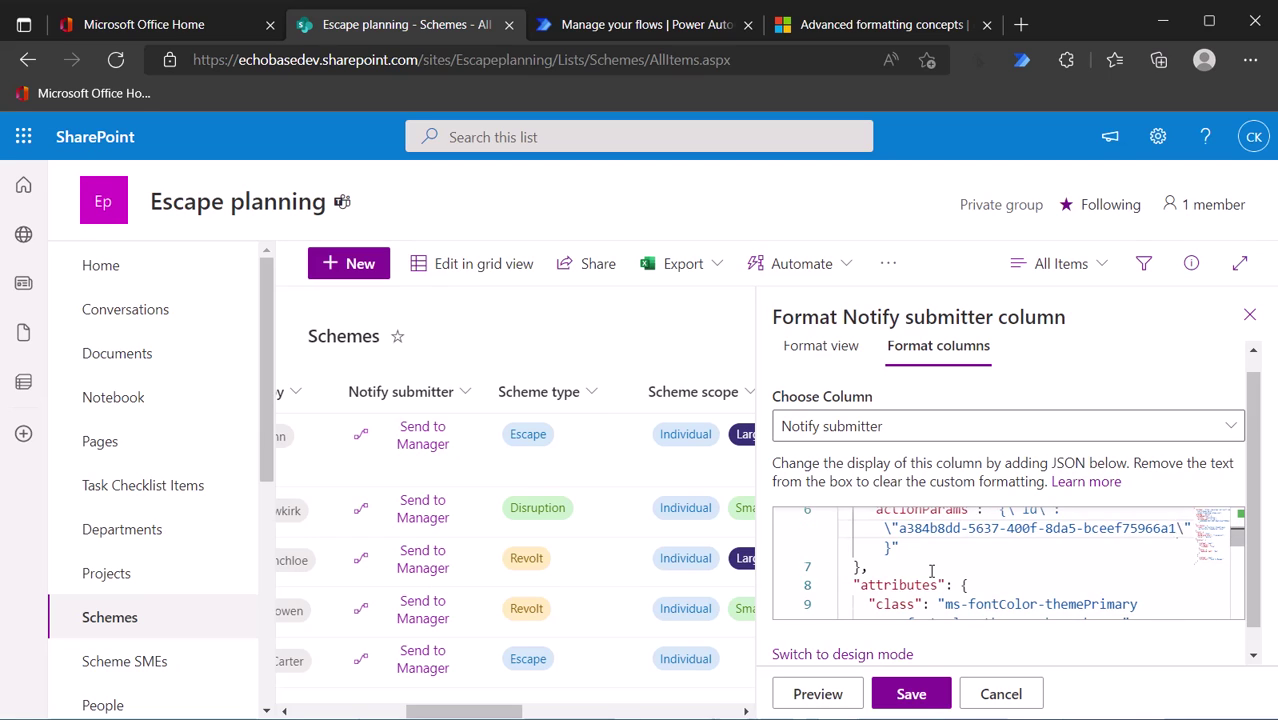
{"action": "scroll", "coordinate": [932, 572], "scroll_direction": "down", "scroll_amount": 2}
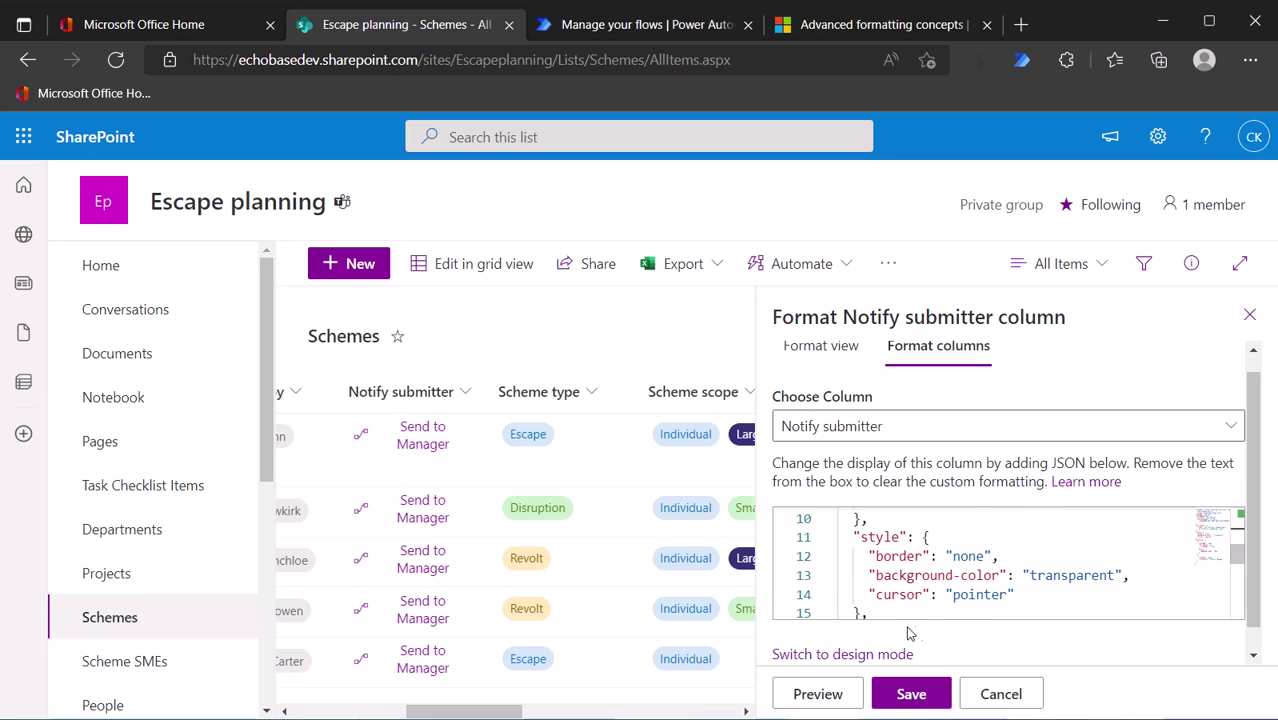
{"action": "scroll", "coordinate": [936, 574], "scroll_direction": "down", "scroll_amount": 2}
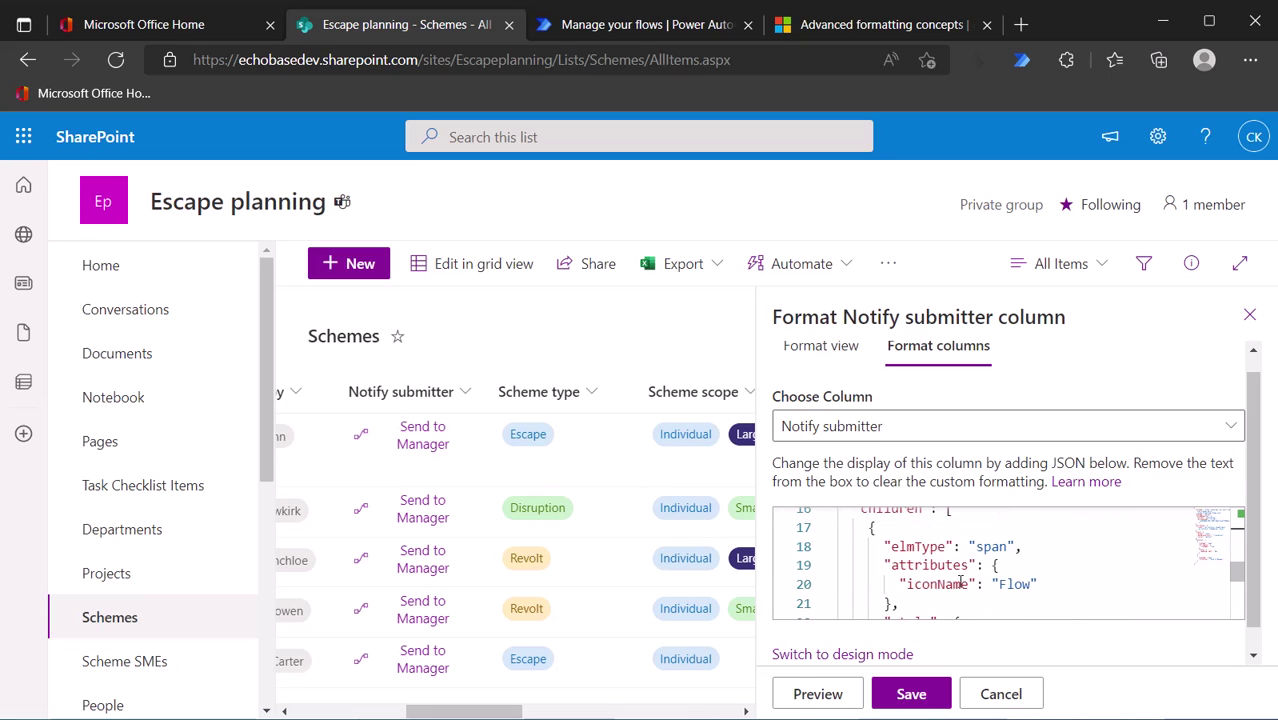
Change the button text from 'Send to Manager' to 'Send email', save, and close the pane.
{"action": "scroll", "coordinate": [968, 585], "scroll_direction": "down", "scroll_amount": 3}
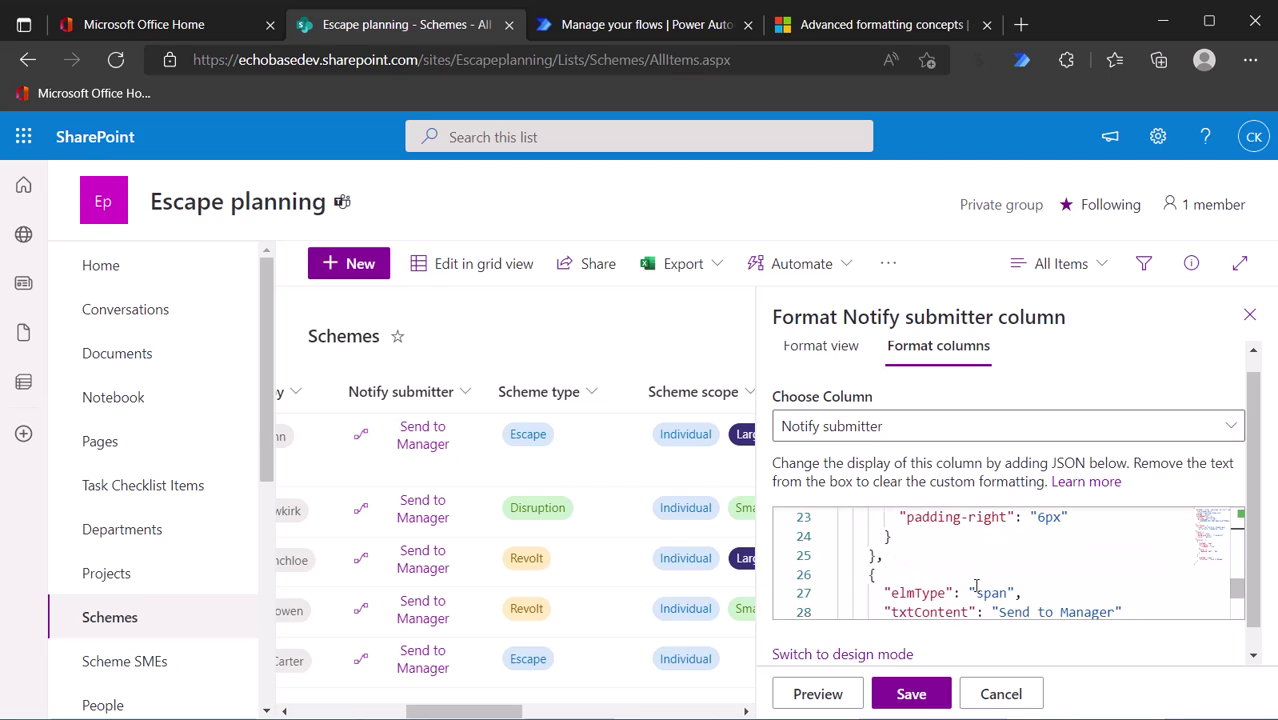
{"action": "scroll", "coordinate": [975, 585], "scroll_direction": "down", "scroll_amount": 2}
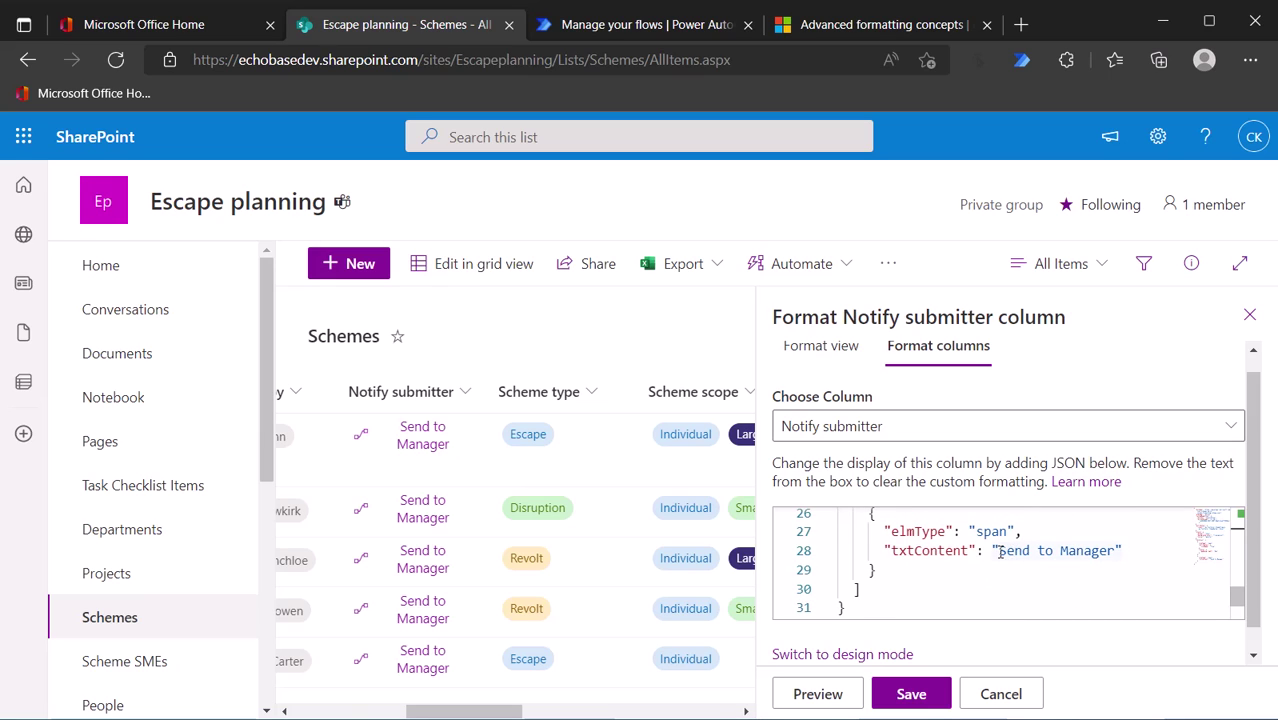
{"action": "left_click_drag", "start_coordinate": [999, 552], "coordinate": [1116, 548]}
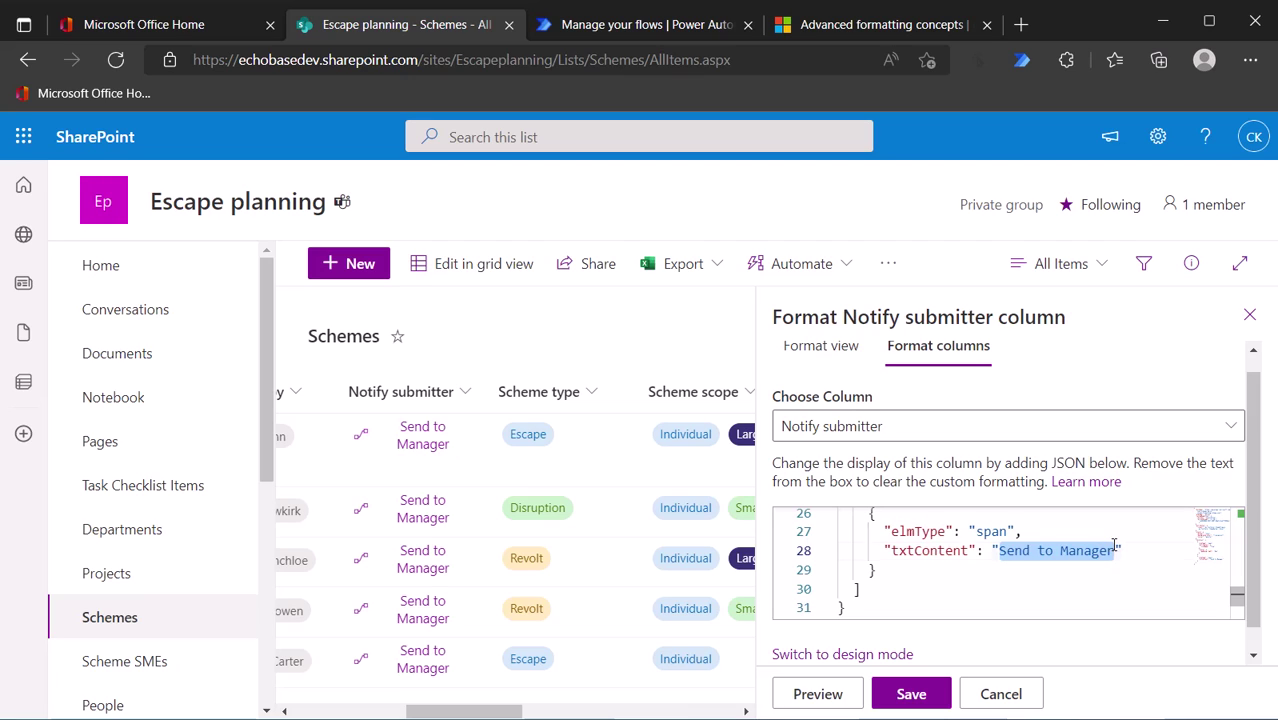
{"action": "type", "text": "Notify"}
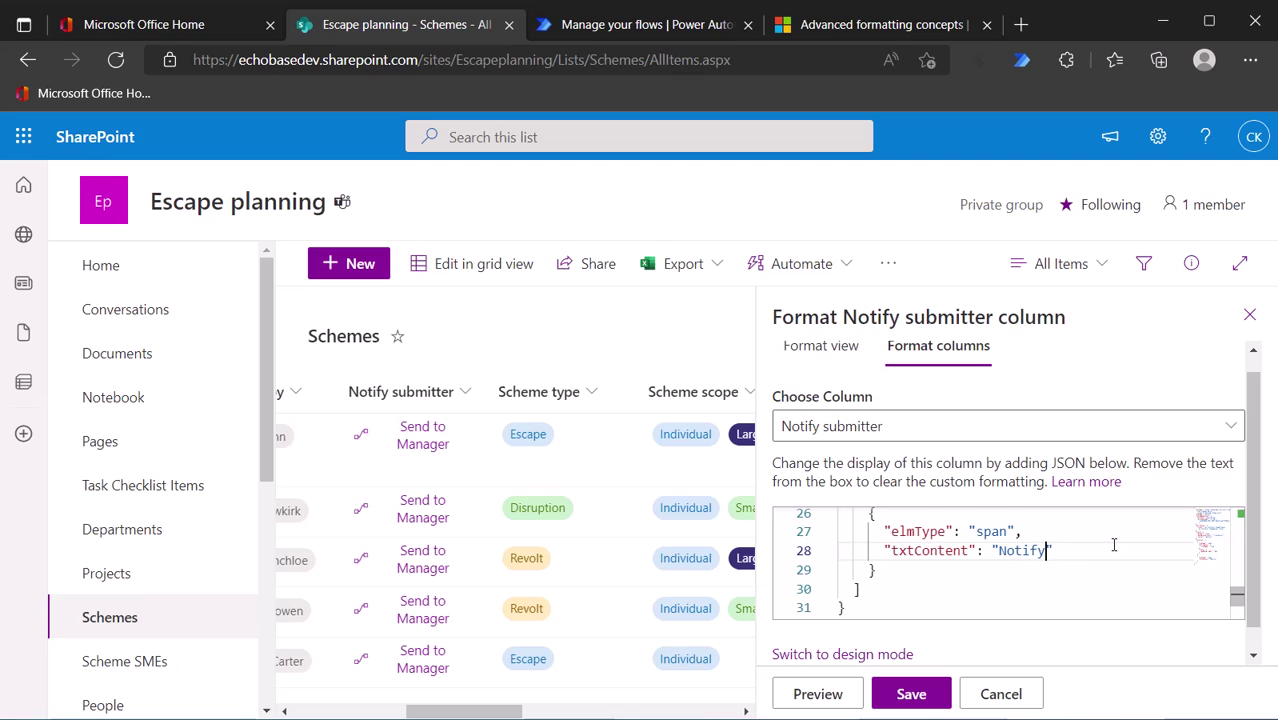
{"action": "key", "text": "BackSpace"}
{"action": "key", "text": "BackSpace"}
{"action": "key", "text": "BackSpace"}
{"action": "key", "text": "BackSpace"}
{"action": "type", "text": "Send email"}
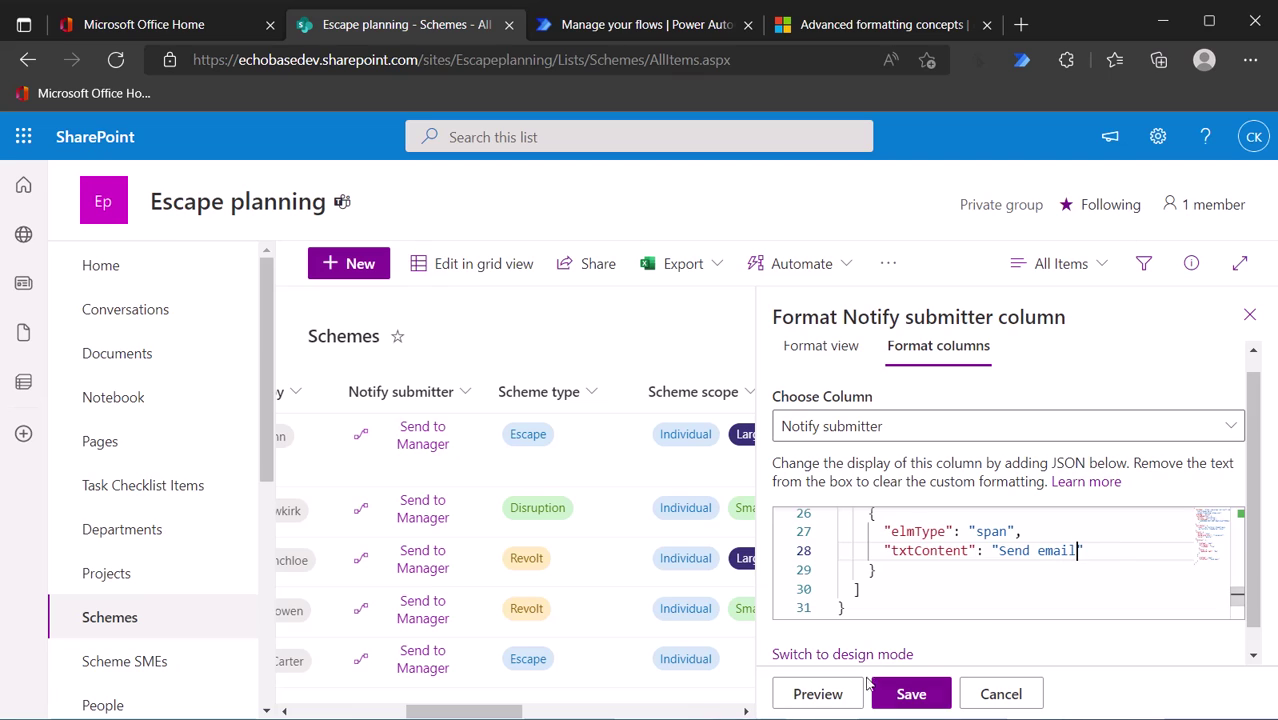
{"action": "left_click", "coordinate": [897, 700]}
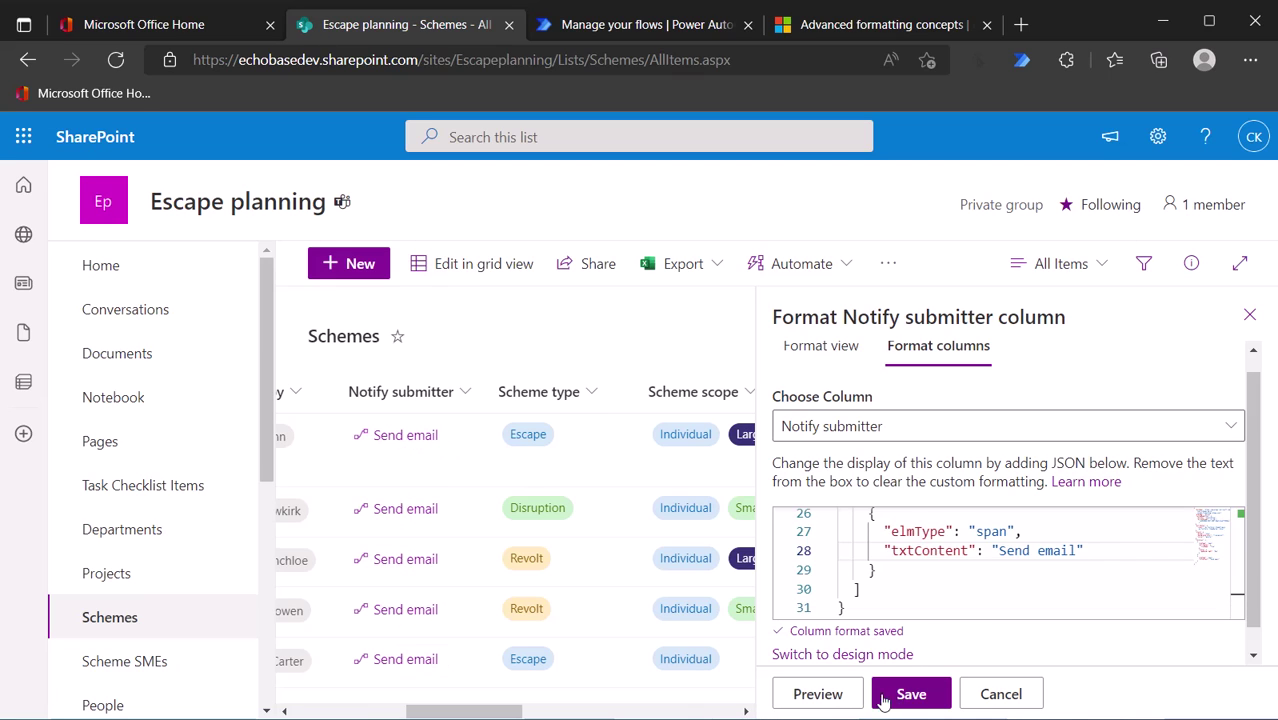
{"action": "left_click", "coordinate": [1250, 318]}
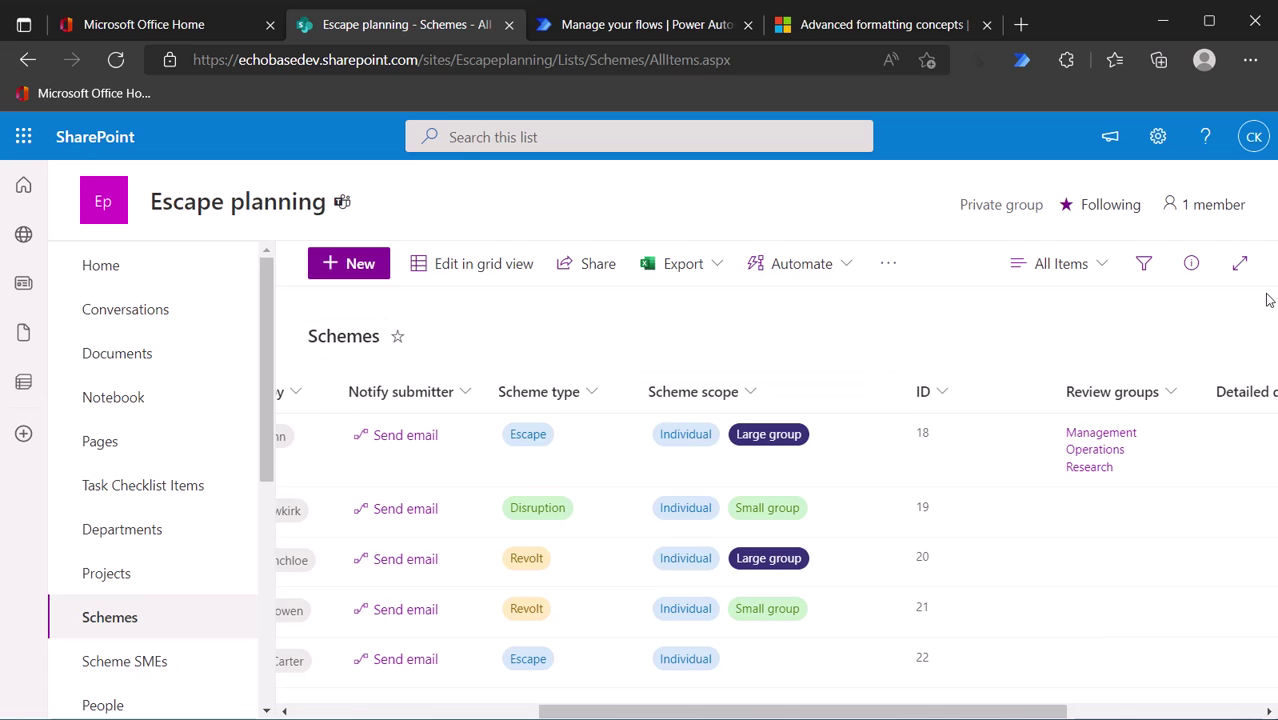
Open the Run flow panel for Notify submitter of status from the Train guard dogs row.
{"action": "left_click_drag", "start_coordinate": [594, 716], "coordinate": [340, 716]}
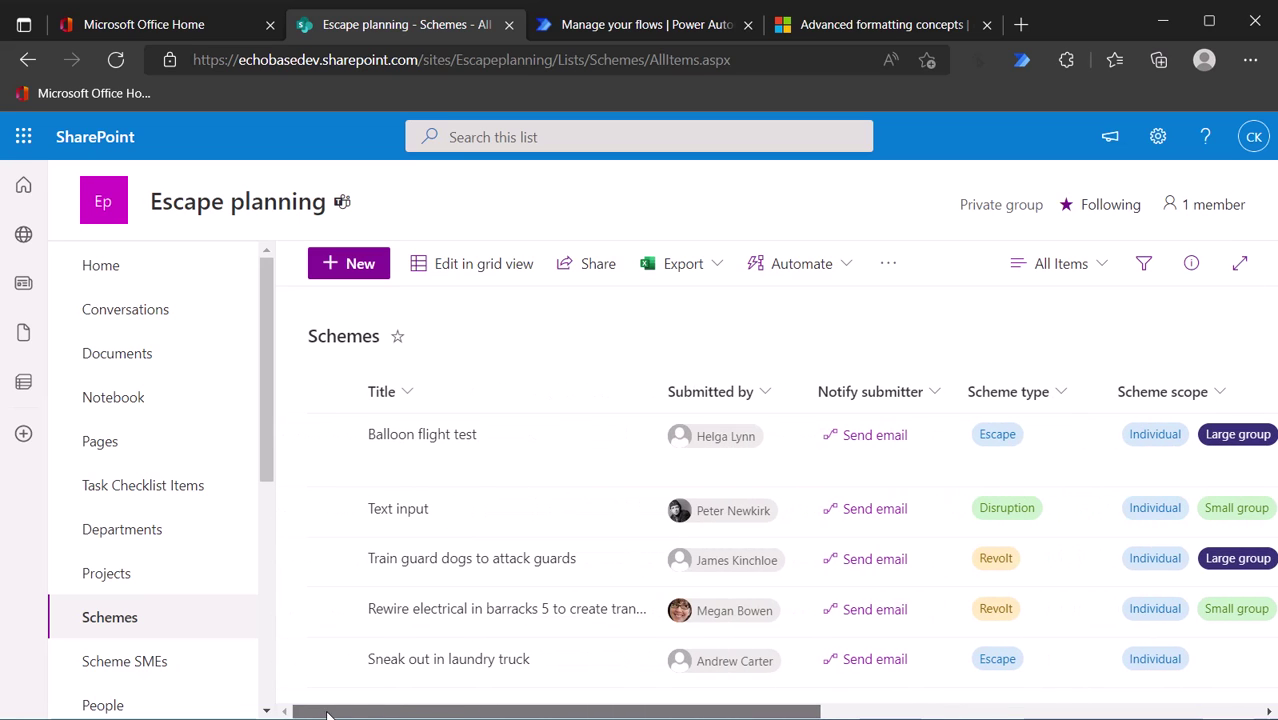
{"action": "left_click", "coordinate": [332, 434]}
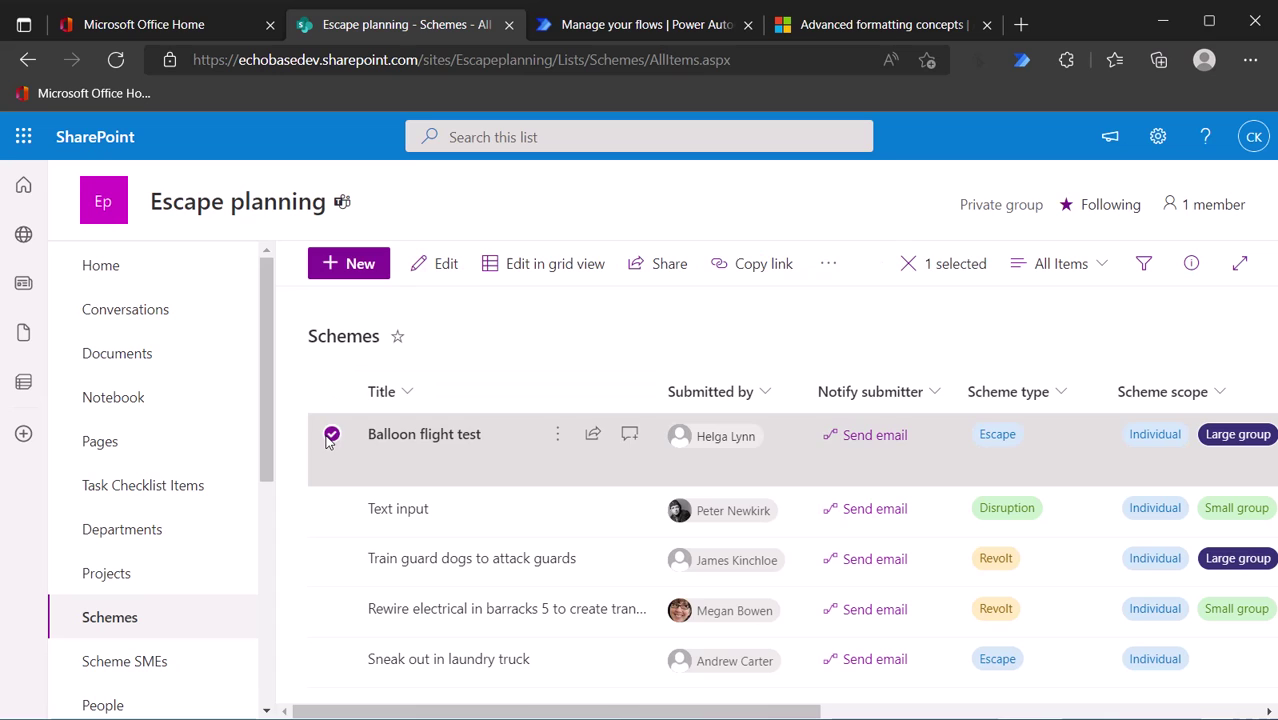
{"action": "left_click", "coordinate": [828, 263]}
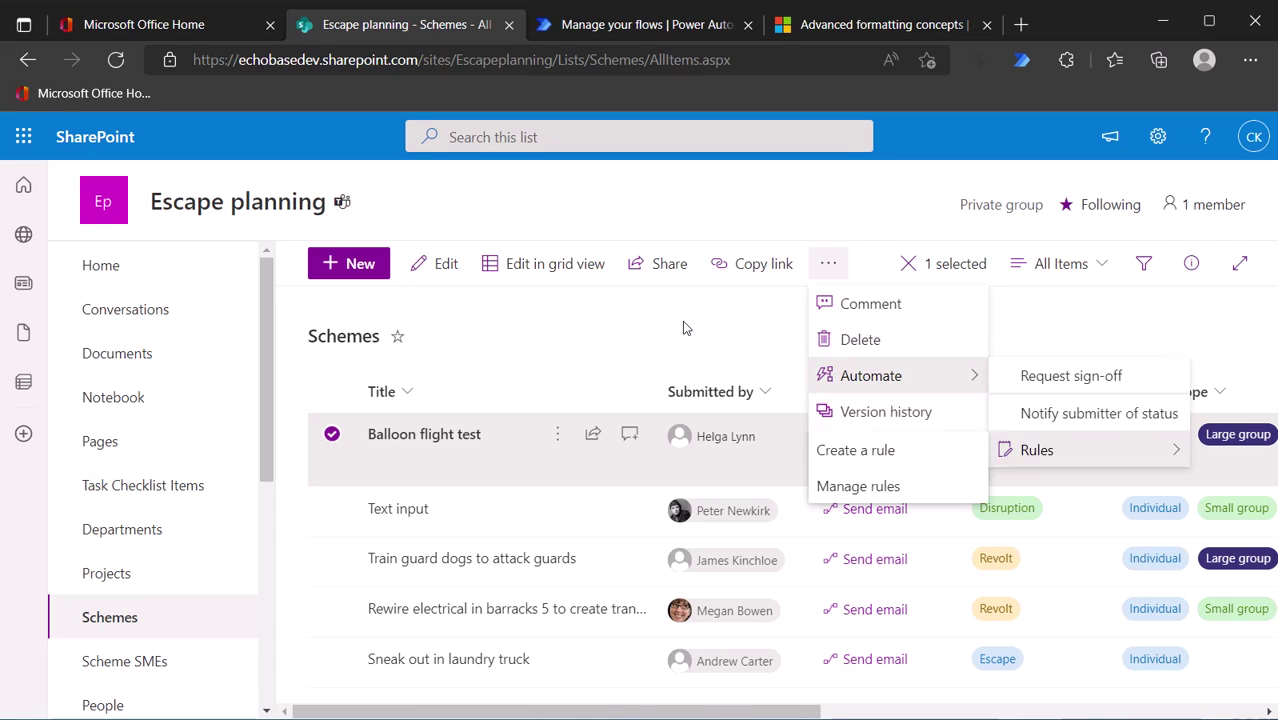
{"action": "left_click", "coordinate": [908, 263]}
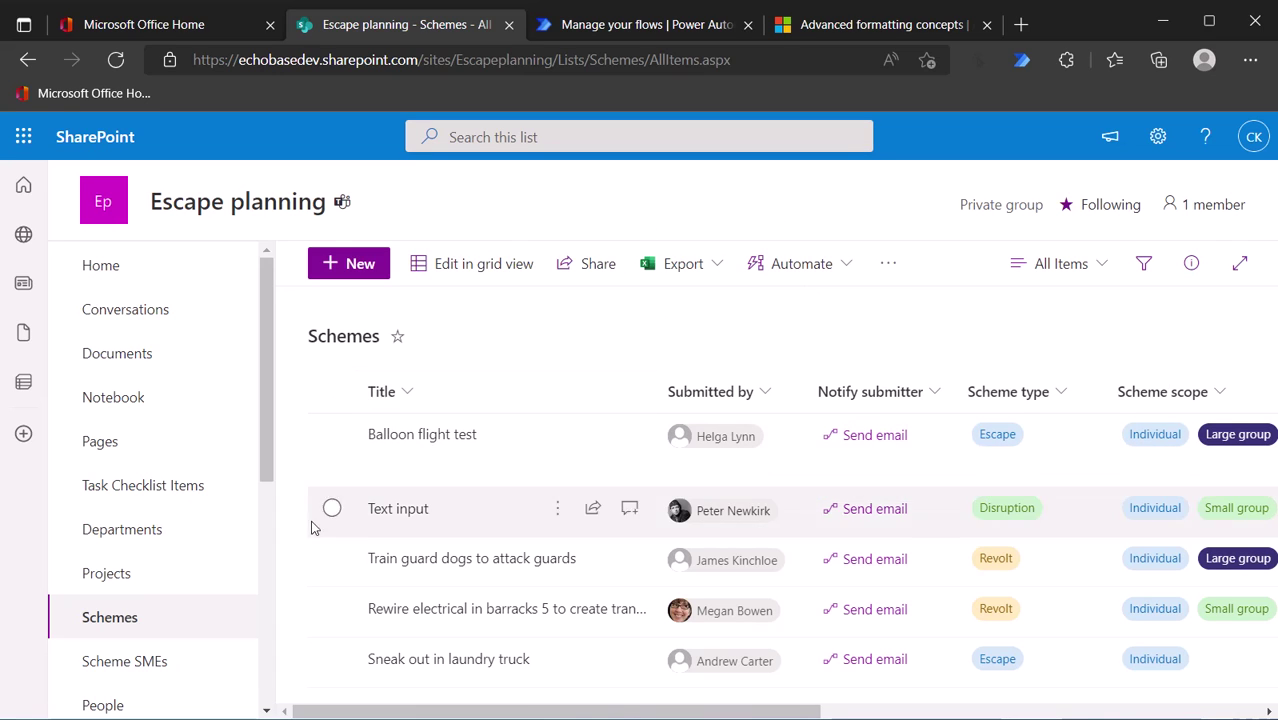
{"action": "left_click", "coordinate": [857, 566]}
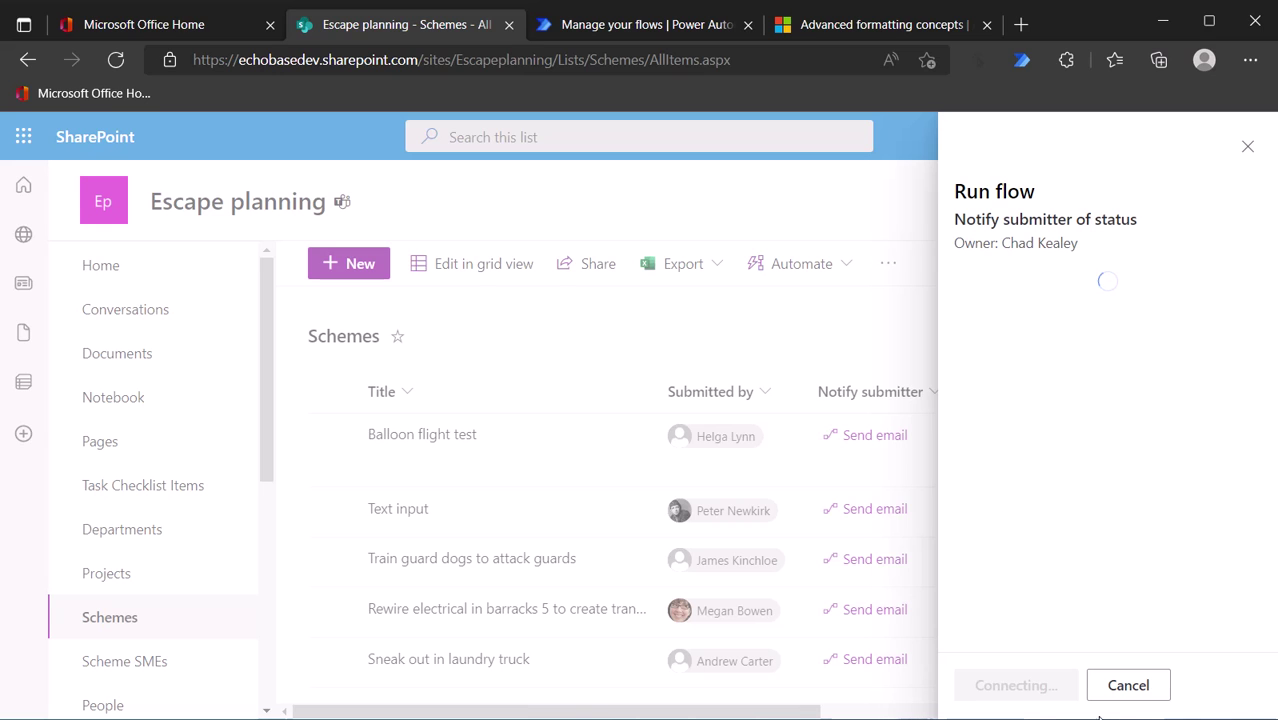
Cancel the pending run, then run Notify submitter of status for the Text input scheme.
{"action": "left_click", "coordinate": [1128, 686]}
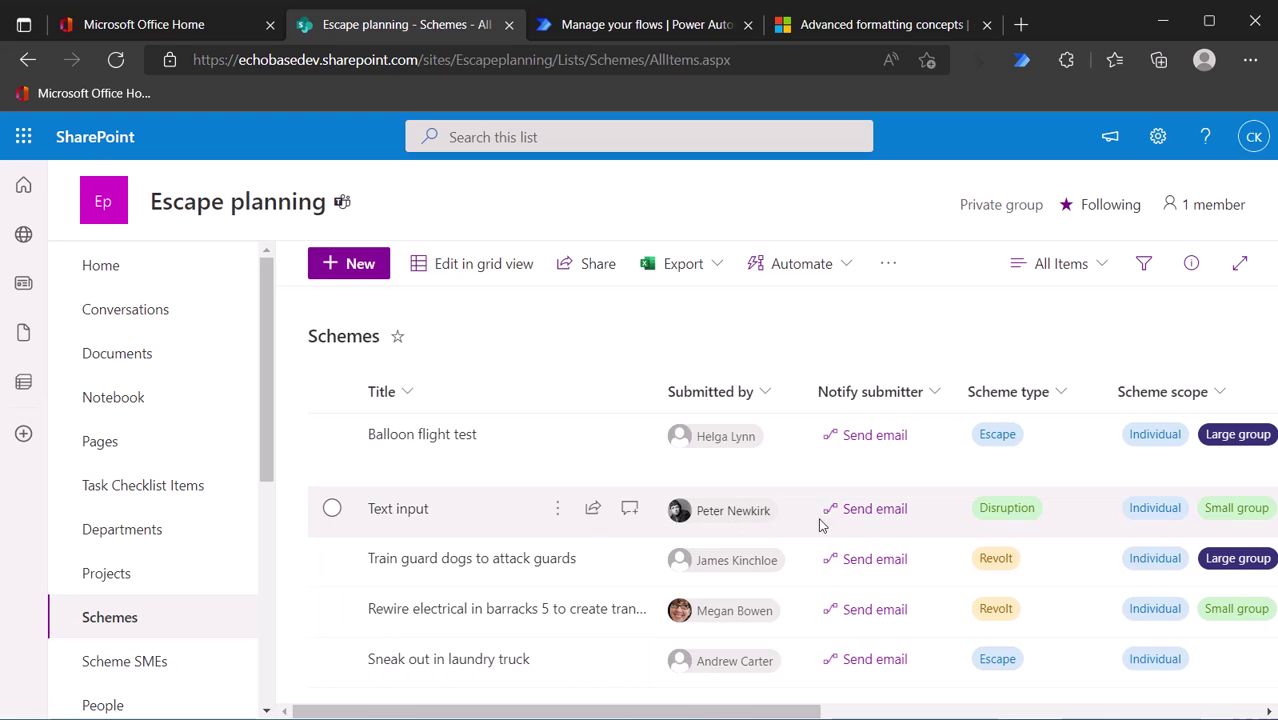
{"action": "left_click", "coordinate": [861, 527]}
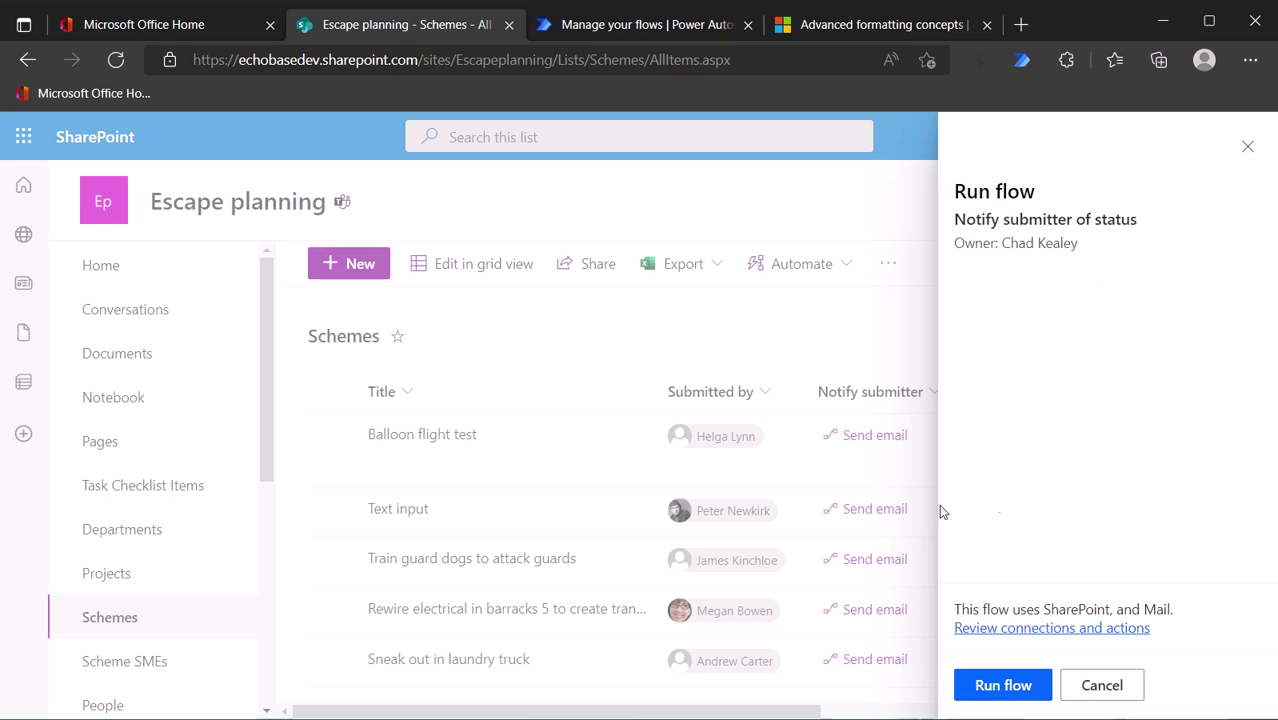
{"action": "left_click", "coordinate": [1005, 690]}
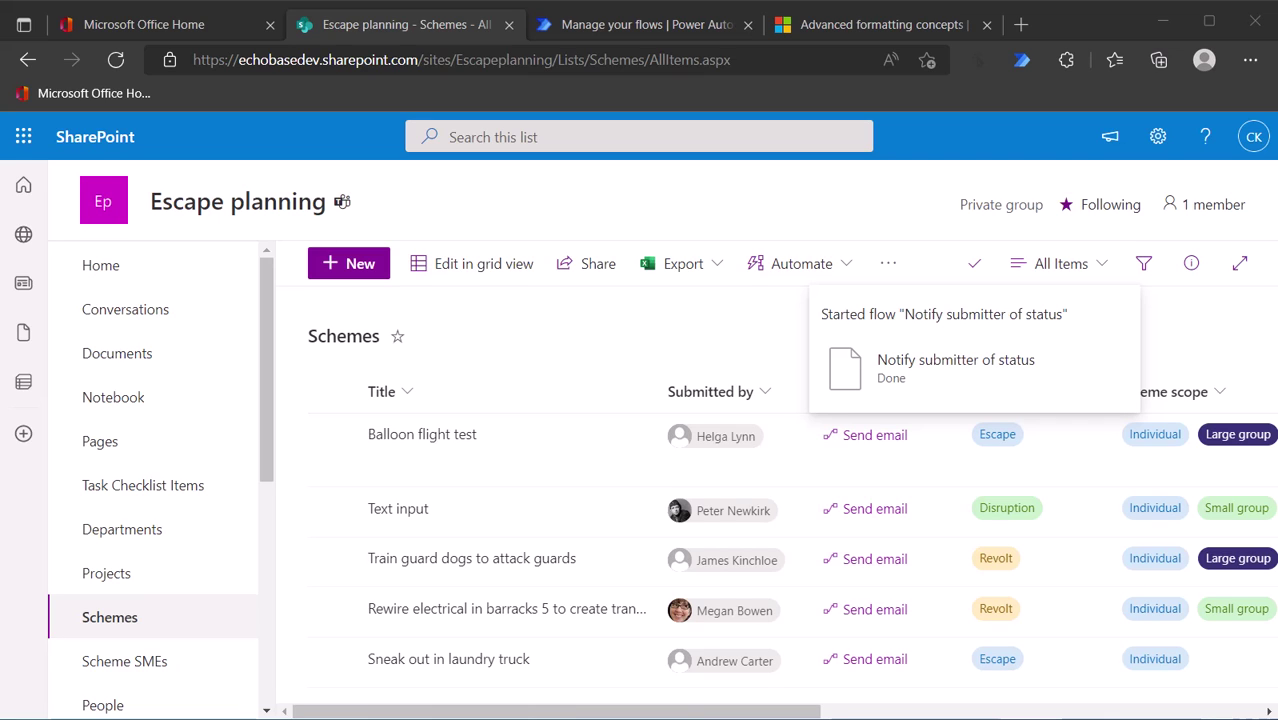
Search the Flicon icon library for 'email' and view the MailPause icon details.
{"action": "left_click_drag", "start_coordinate": [1277, 20], "coordinate": [100, 2]}
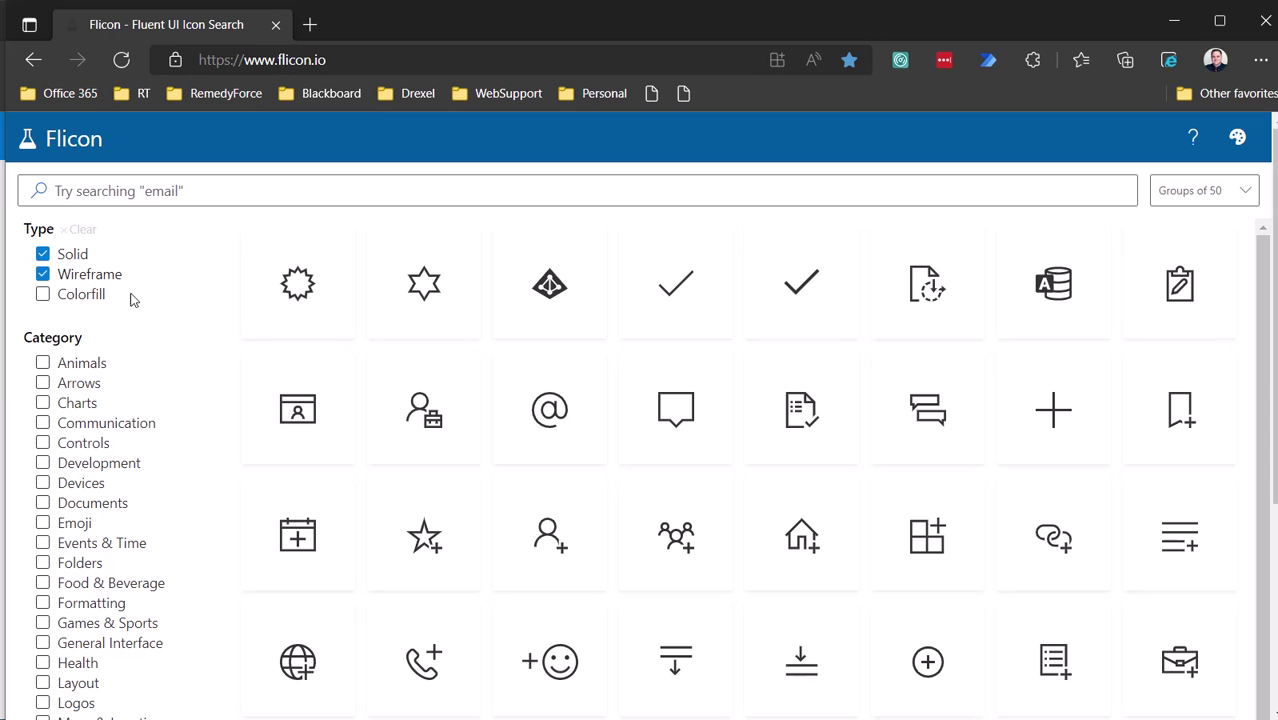
{"action": "left_click", "coordinate": [148, 192]}
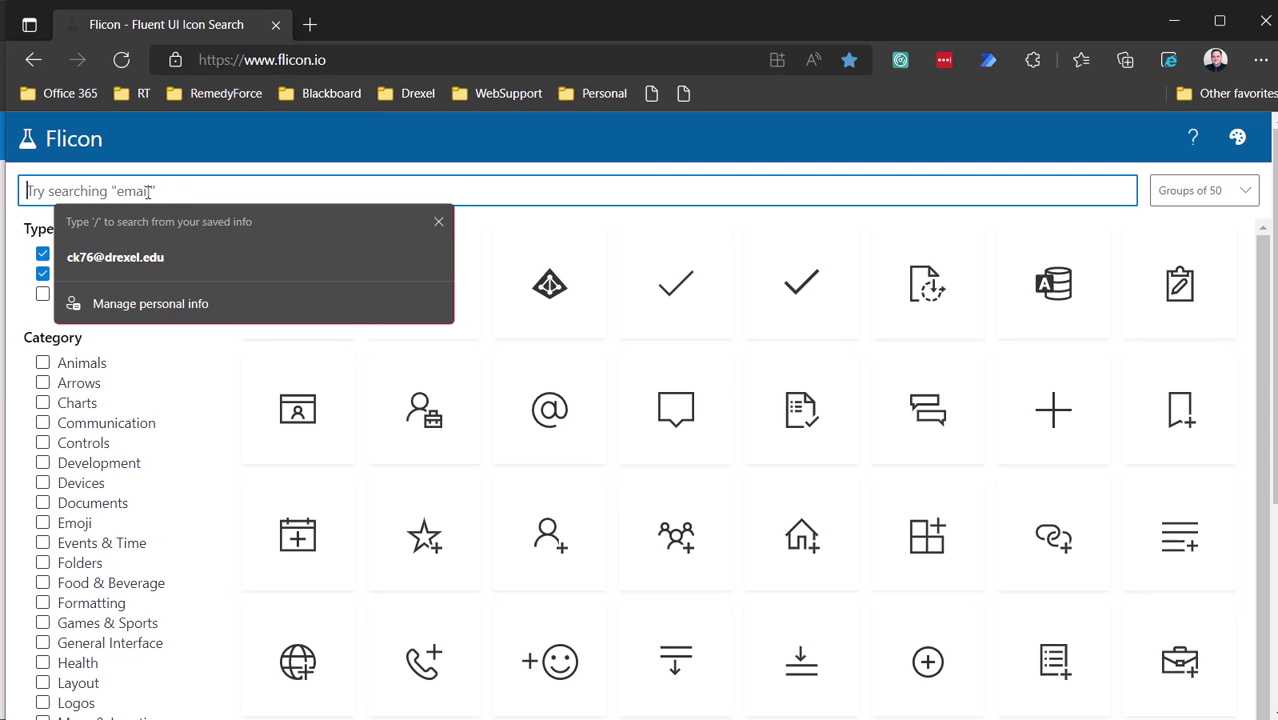
{"action": "type", "text": "email"}
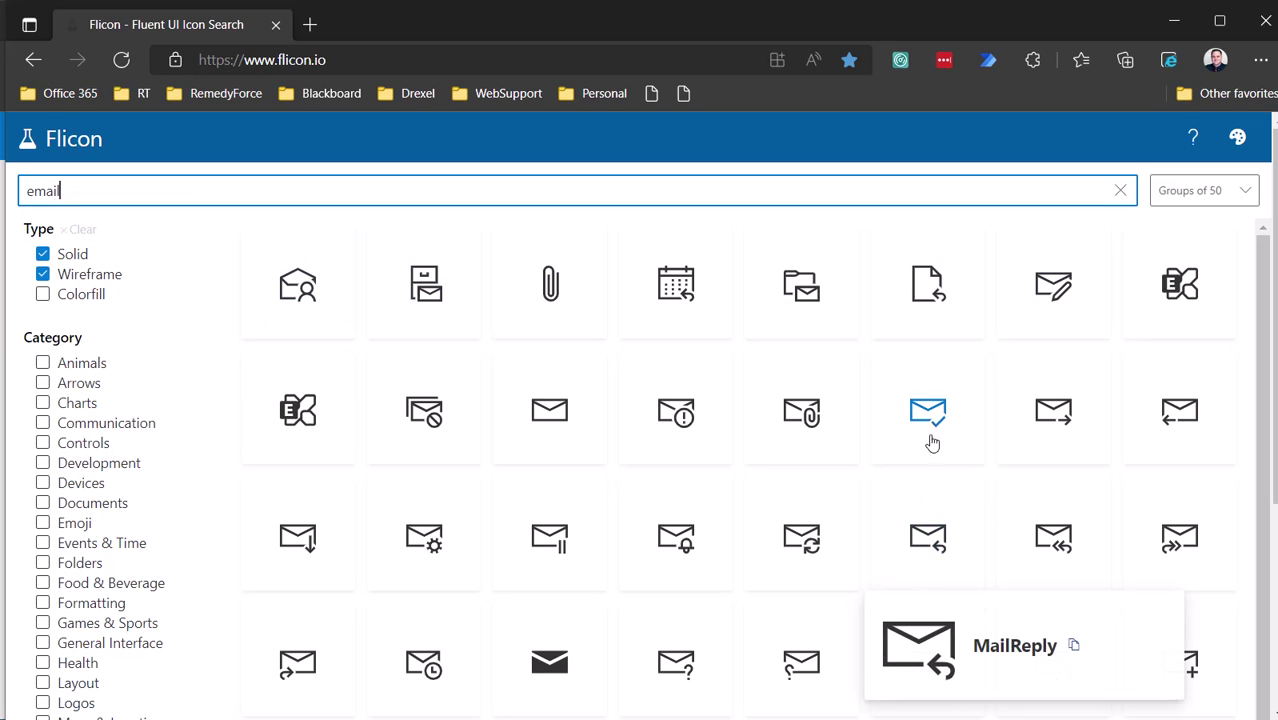
{"action": "mouse_move", "coordinate": [889, 438]}
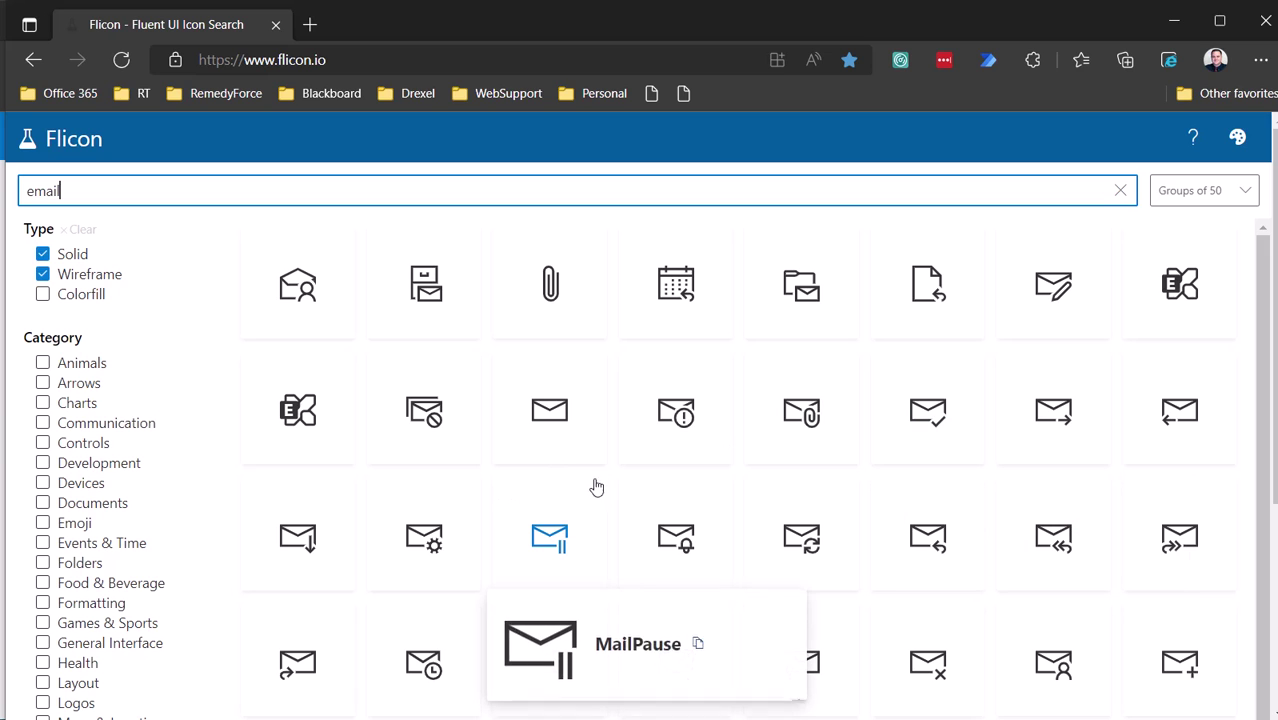
{"action": "left_click", "coordinate": [520, 480]}
Browse the email icons and copy the ArrangeByFrom icon name.
{"action": "mouse_move", "coordinate": [1040, 410]}
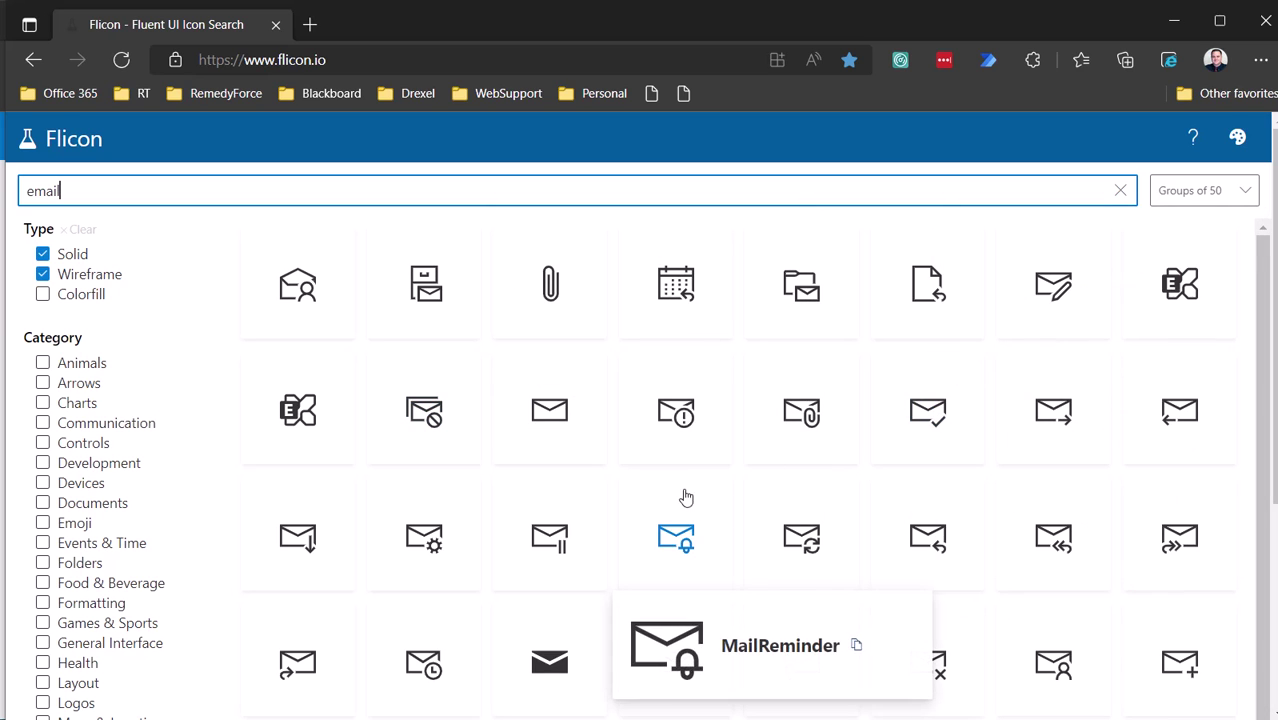
{"action": "mouse_move", "coordinate": [679, 450]}
{"action": "mouse_move", "coordinate": [297, 292]}
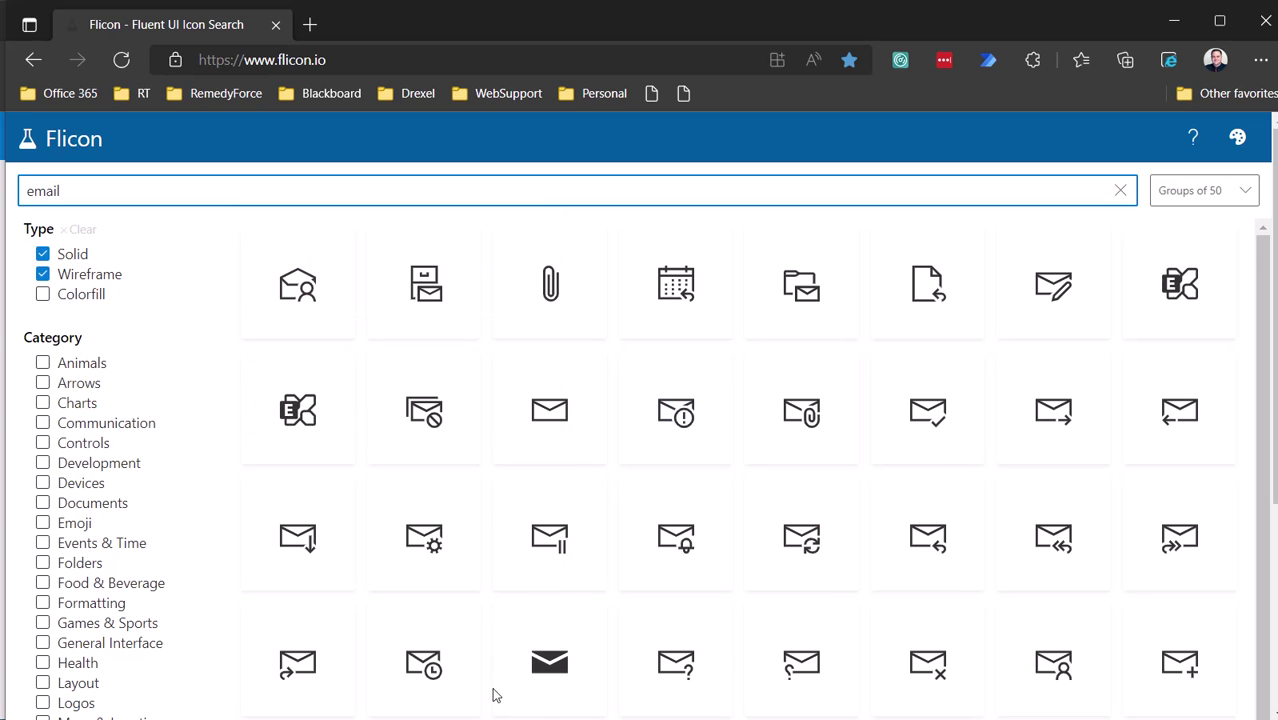
{"action": "scroll", "coordinate": [493, 695], "scroll_direction": "down", "scroll_amount": 2}
{"action": "mouse_move", "coordinate": [474, 630]}
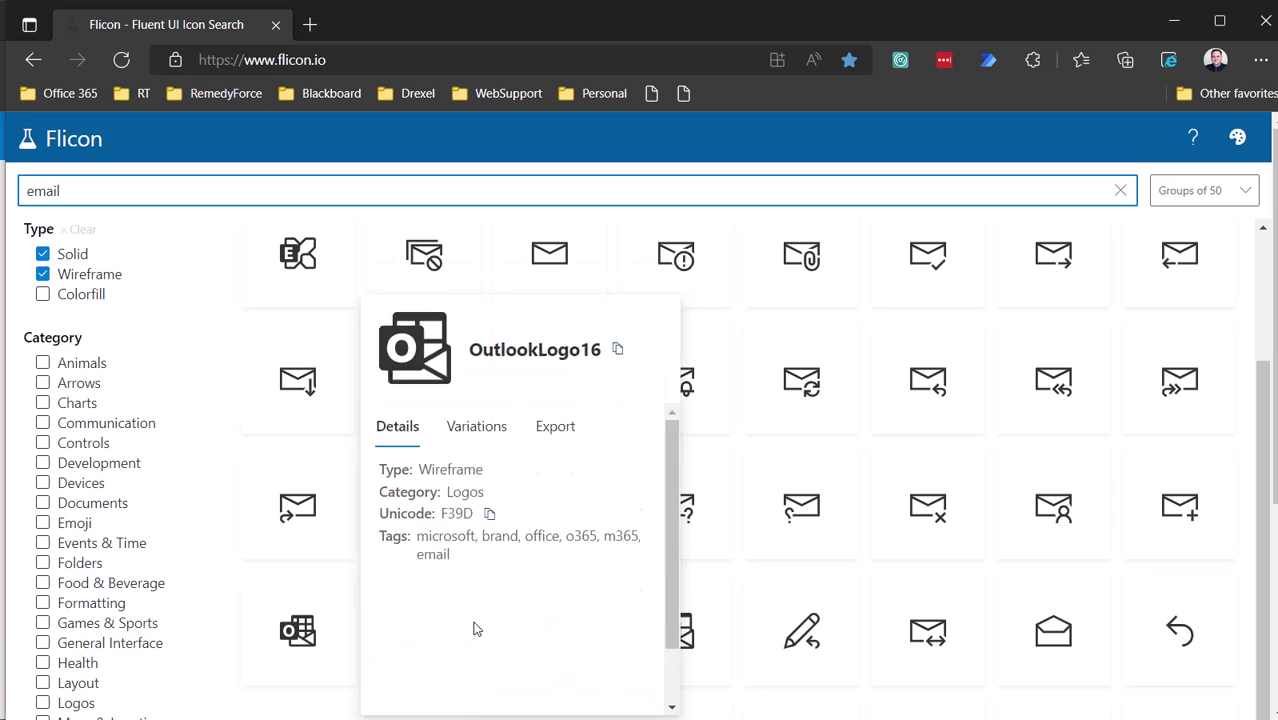
{"action": "mouse_move", "coordinate": [745, 655]}
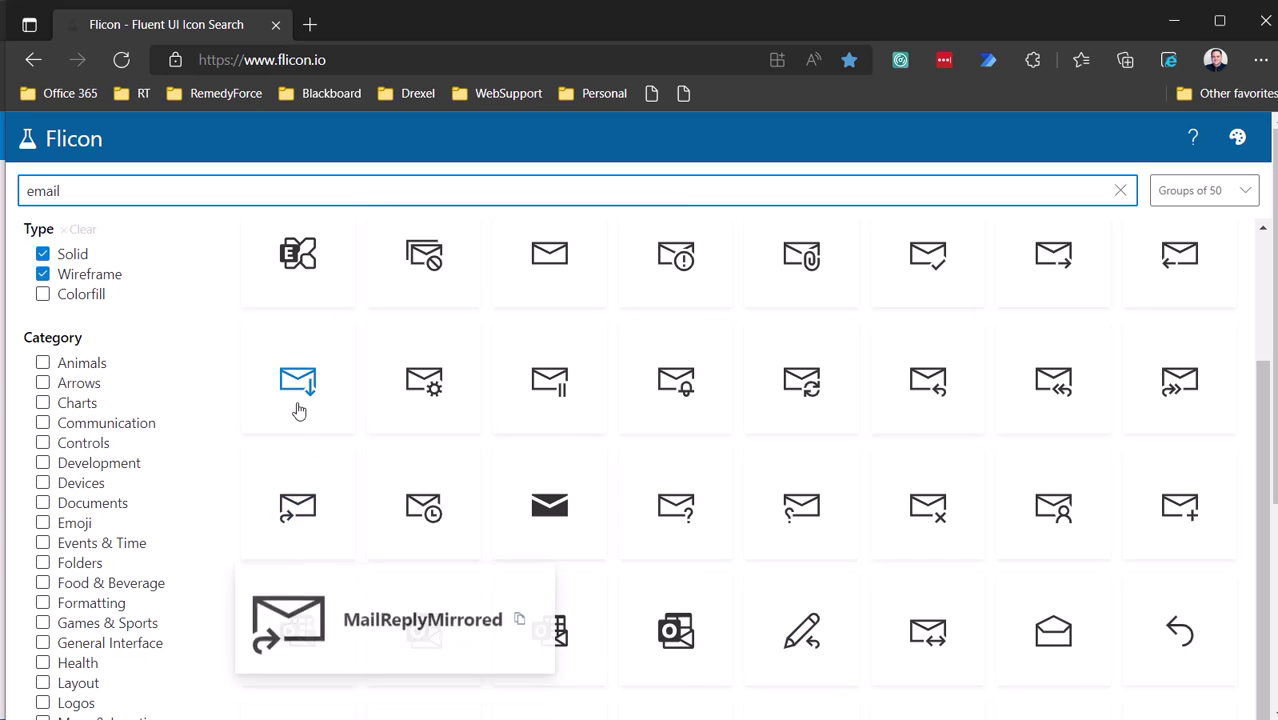
{"action": "scroll", "coordinate": [870, 342], "scroll_direction": "up", "scroll_amount": 2}
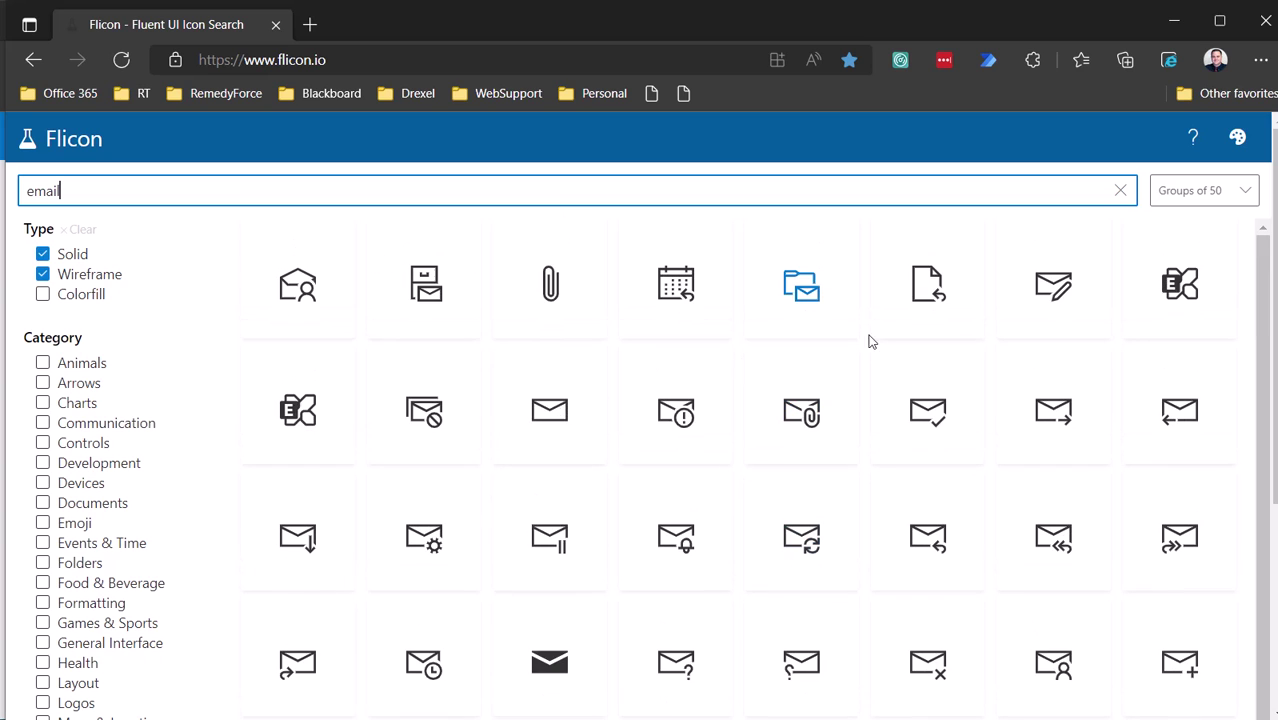
{"action": "mouse_move", "coordinate": [310, 393]}
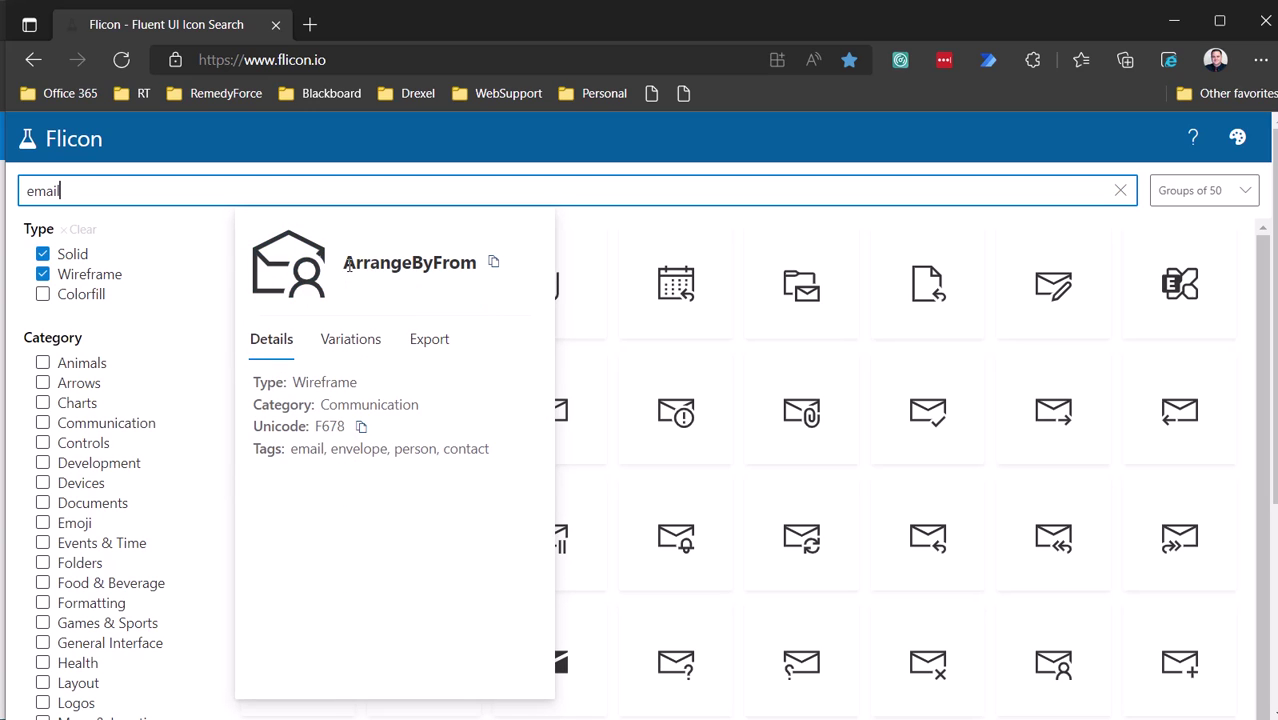
{"action": "left_click", "coordinate": [497, 263]}
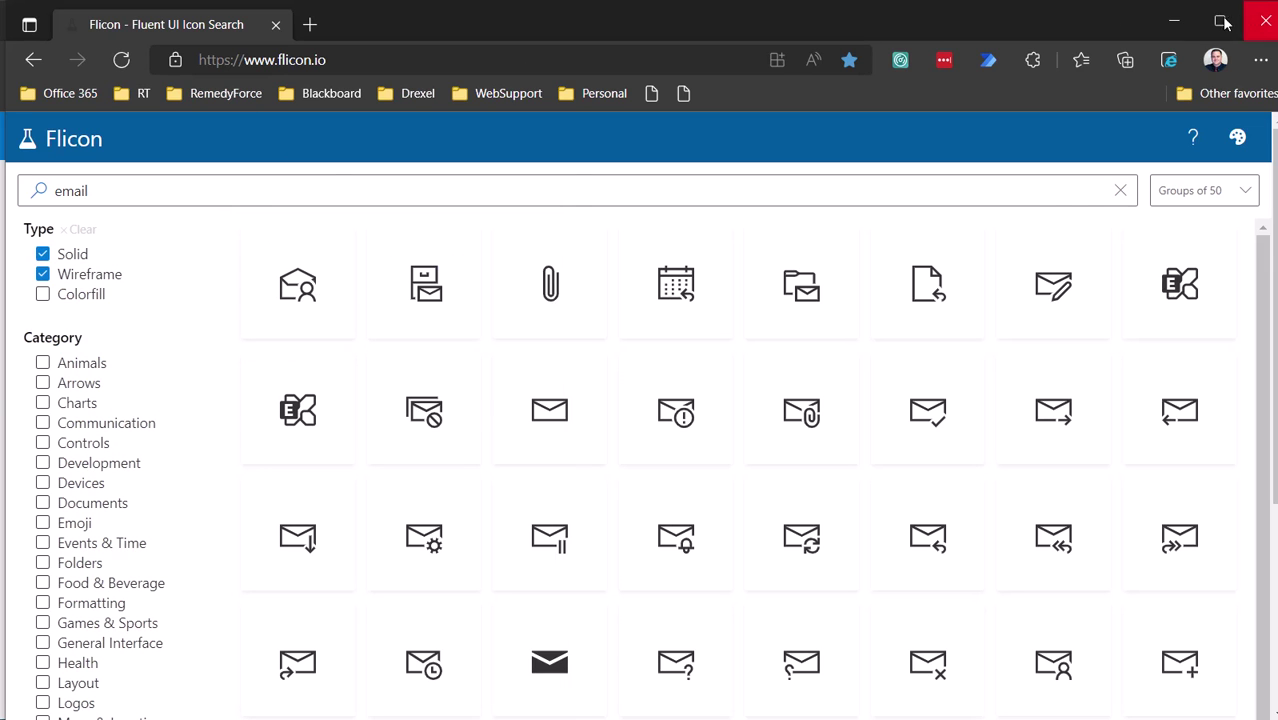
{"action": "left_click", "coordinate": [1174, 20]}
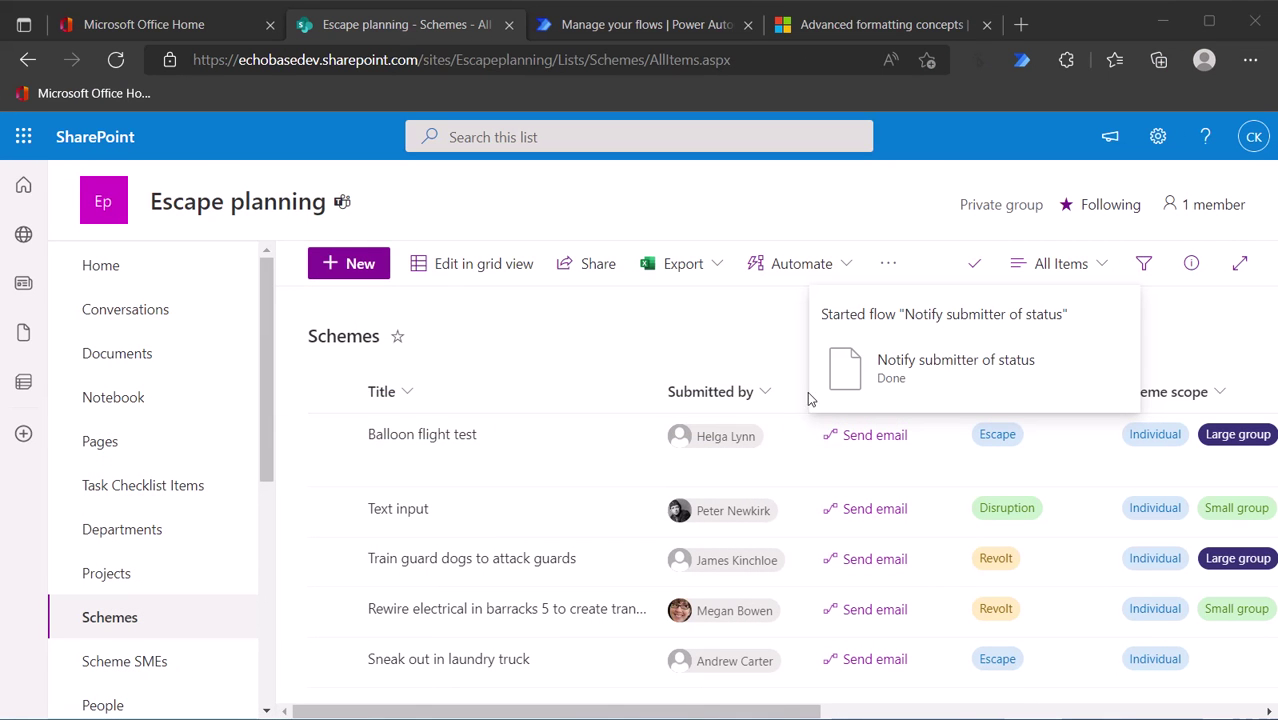
Dismiss the flow notice and open Format this column for the Notify submitter column.
{"action": "left_click", "coordinate": [740, 341]}
{"action": "left_click", "coordinate": [935, 394]}
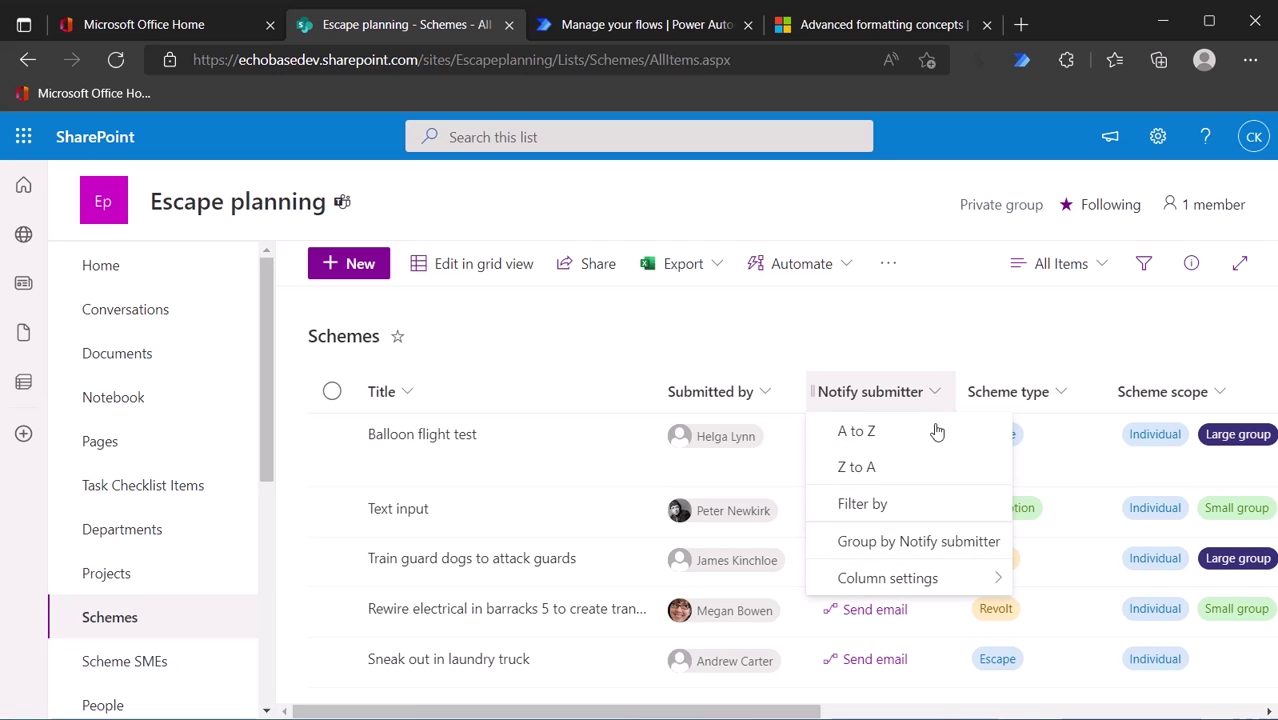
{"action": "mouse_move", "coordinate": [870, 580]}
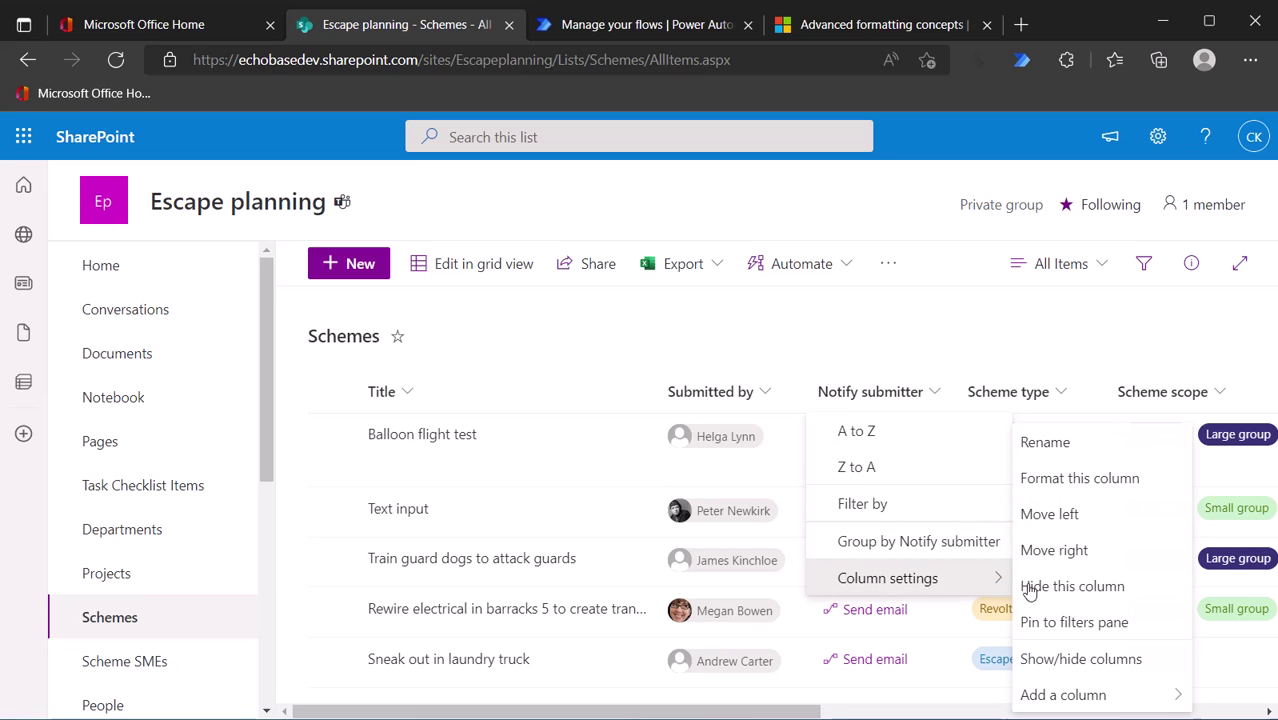
{"action": "left_click", "coordinate": [1076, 482]}
Replace the Flow iconName with ArrangeByFrom in the JSON and save the formatting.
{"action": "scroll", "coordinate": [1013, 510], "scroll_direction": "down", "scroll_amount": 2}
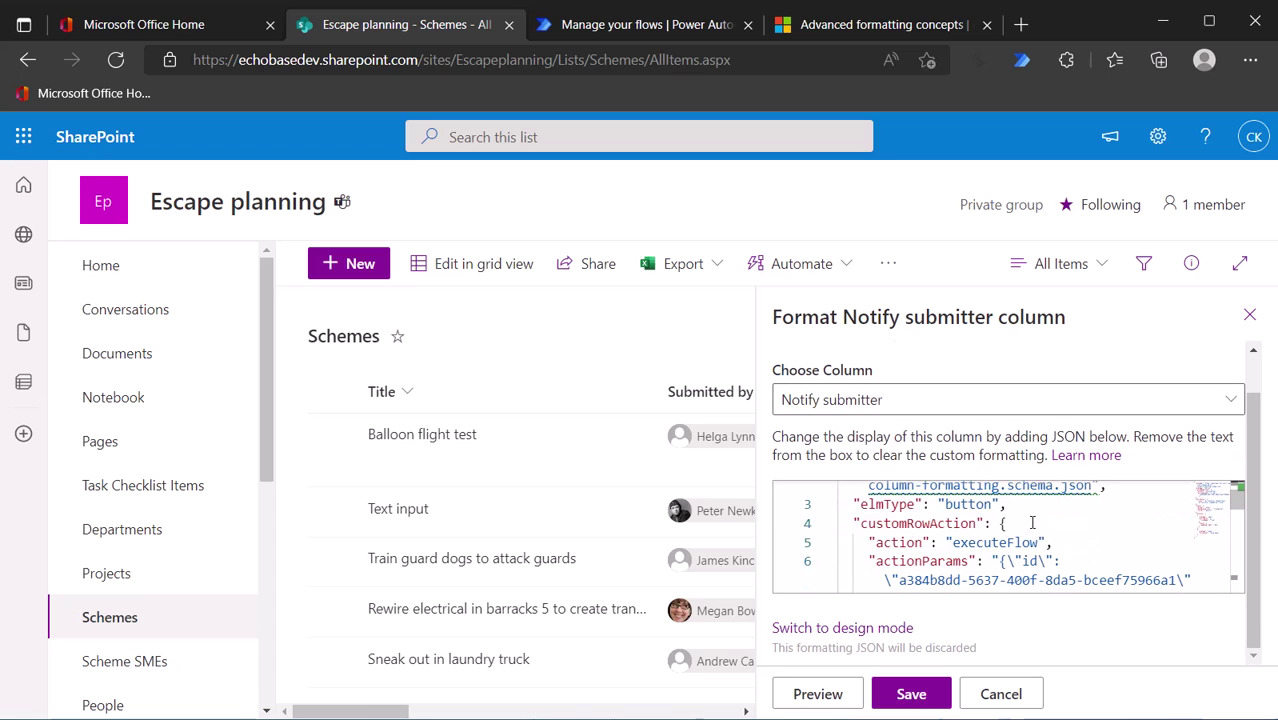
{"action": "scroll", "coordinate": [1030, 515], "scroll_direction": "down", "scroll_amount": 4}
{"action": "scroll", "coordinate": [1031, 507], "scroll_direction": "down", "scroll_amount": 2}
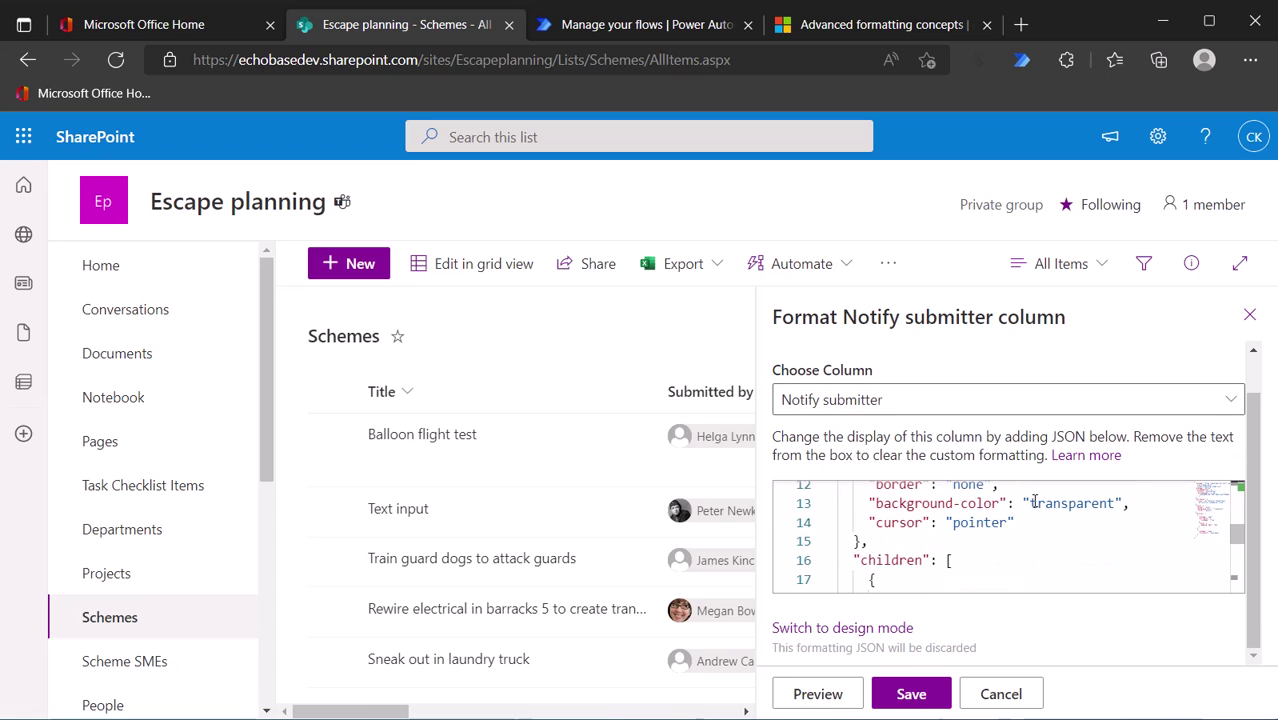
{"action": "scroll", "coordinate": [1022, 498], "scroll_direction": "down", "scroll_amount": 2}
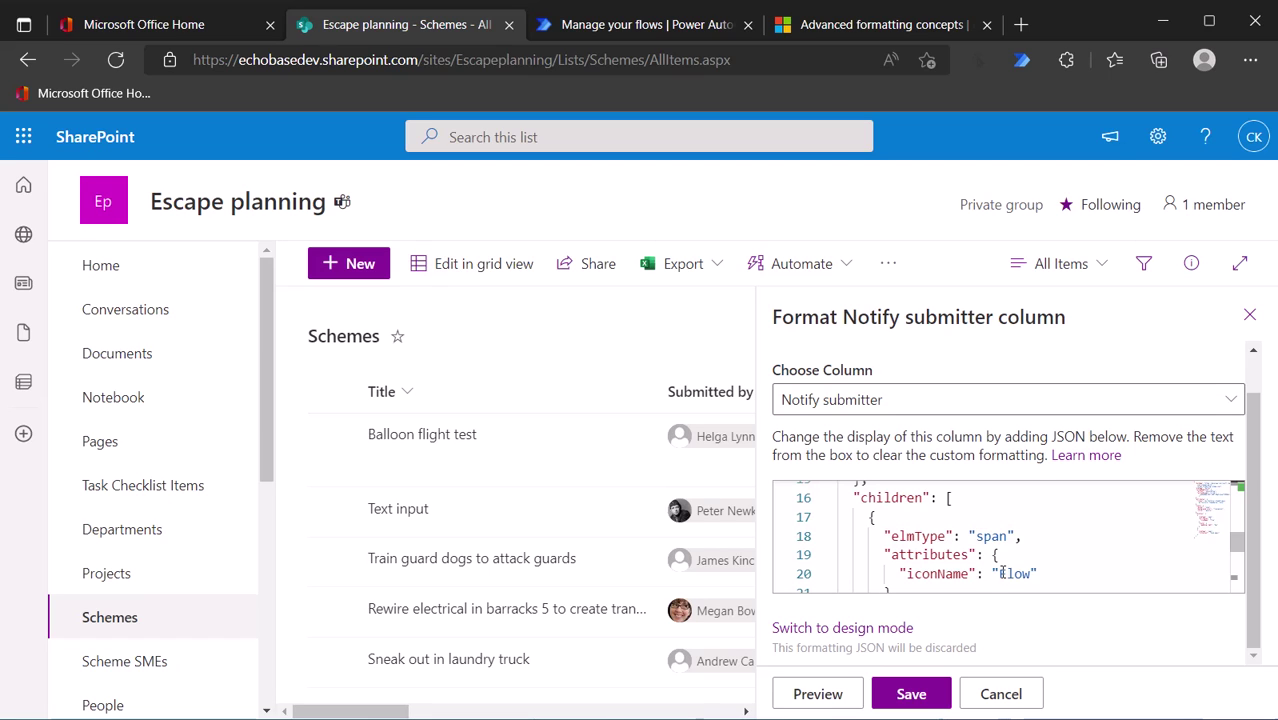
{"action": "left_click_drag", "start_coordinate": [999, 573], "coordinate": [1030, 566]}
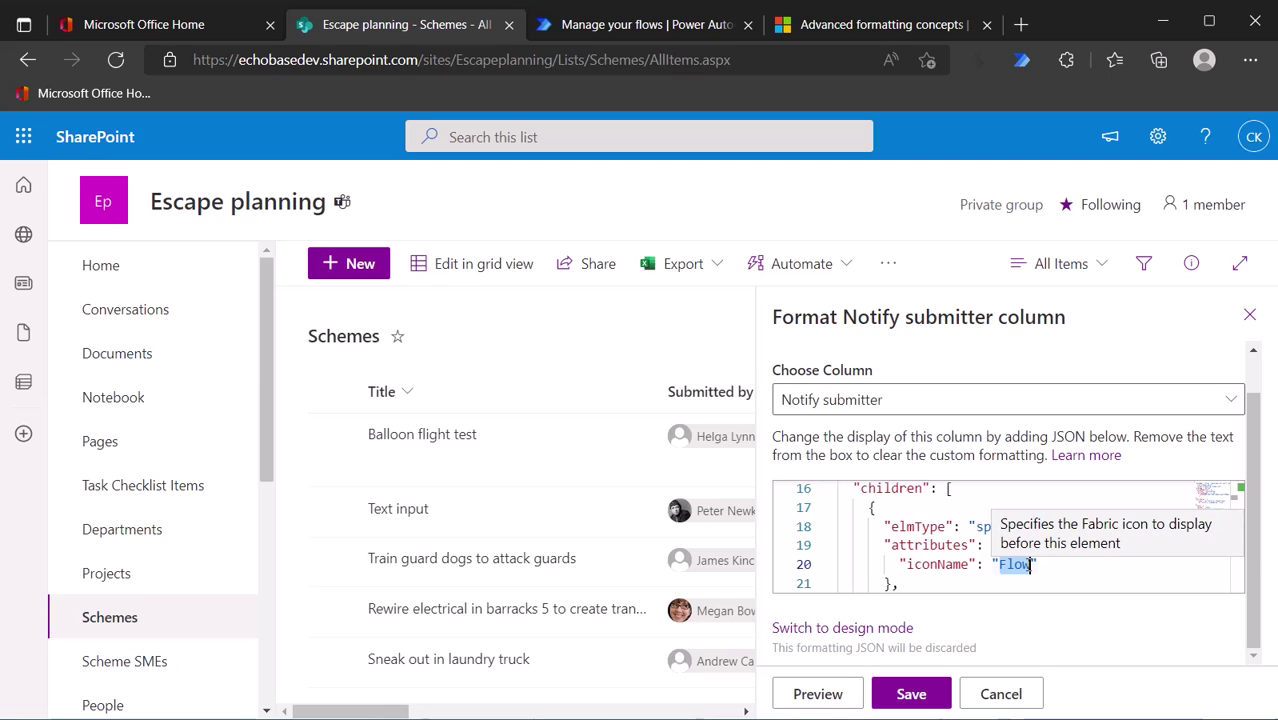
{"action": "type", "text": "ArrangeByFrom"}
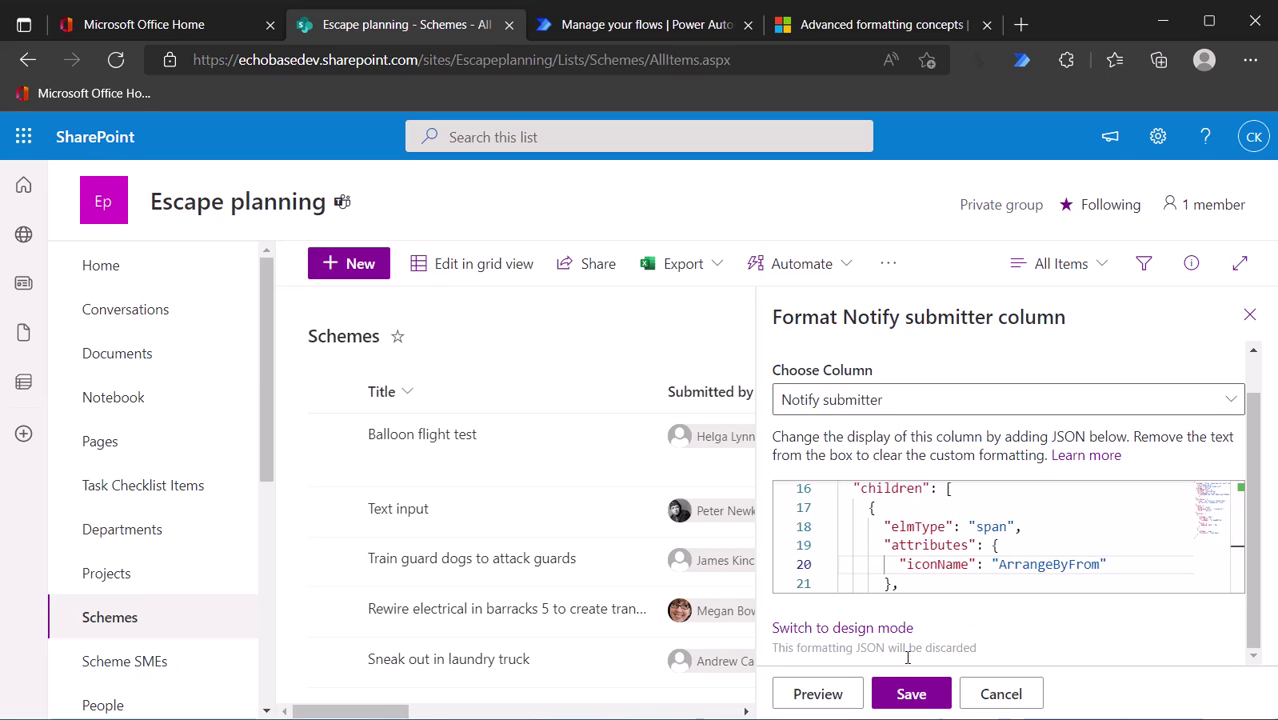
{"action": "left_click", "coordinate": [910, 696]}
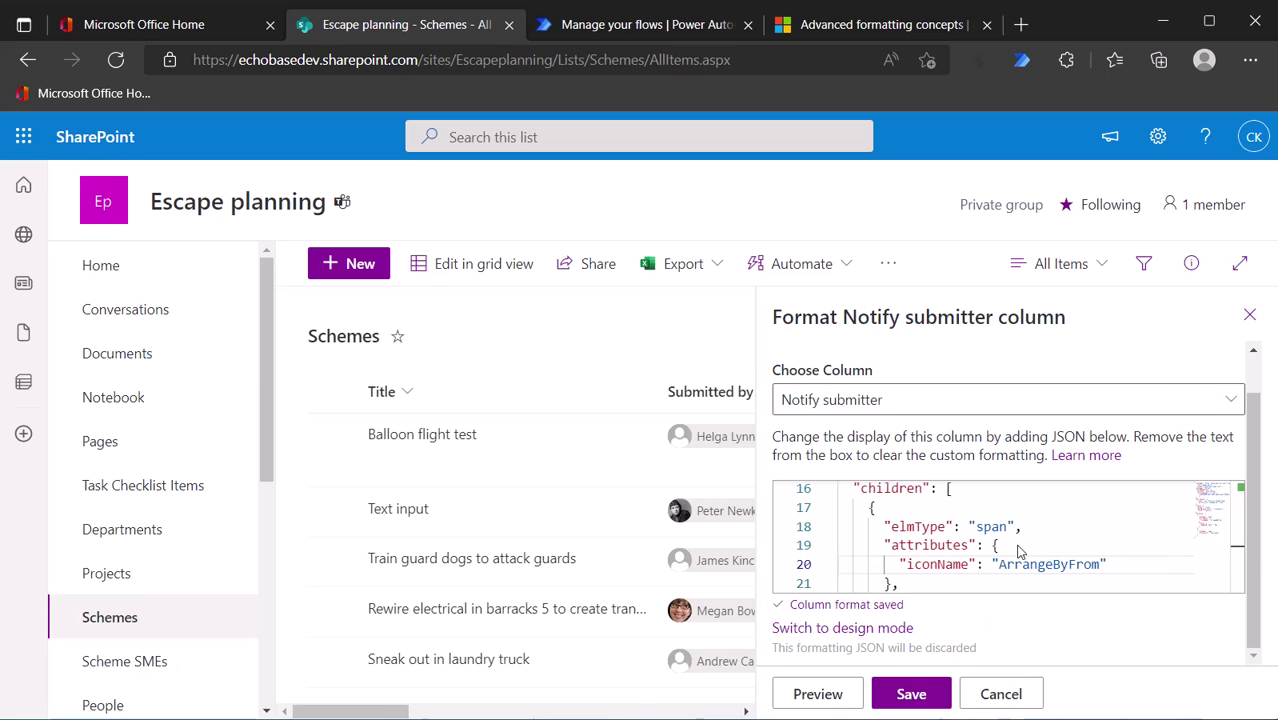
{"action": "left_click", "coordinate": [1250, 316]}
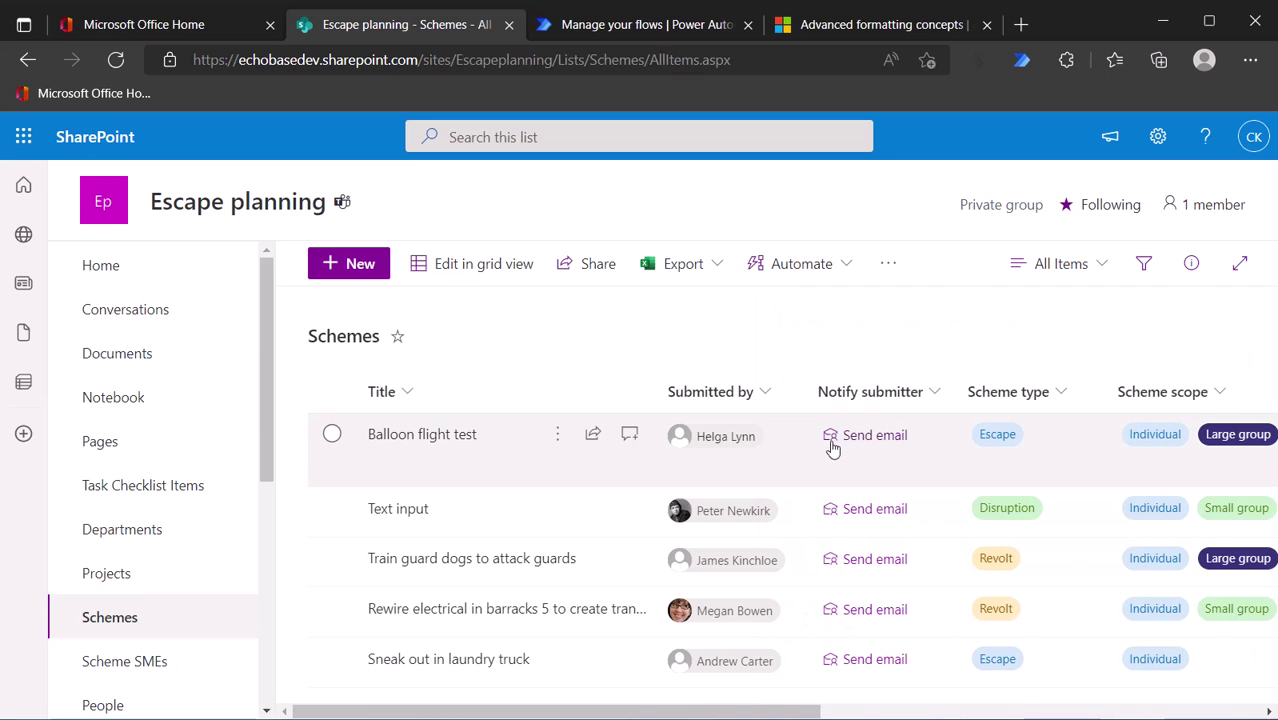